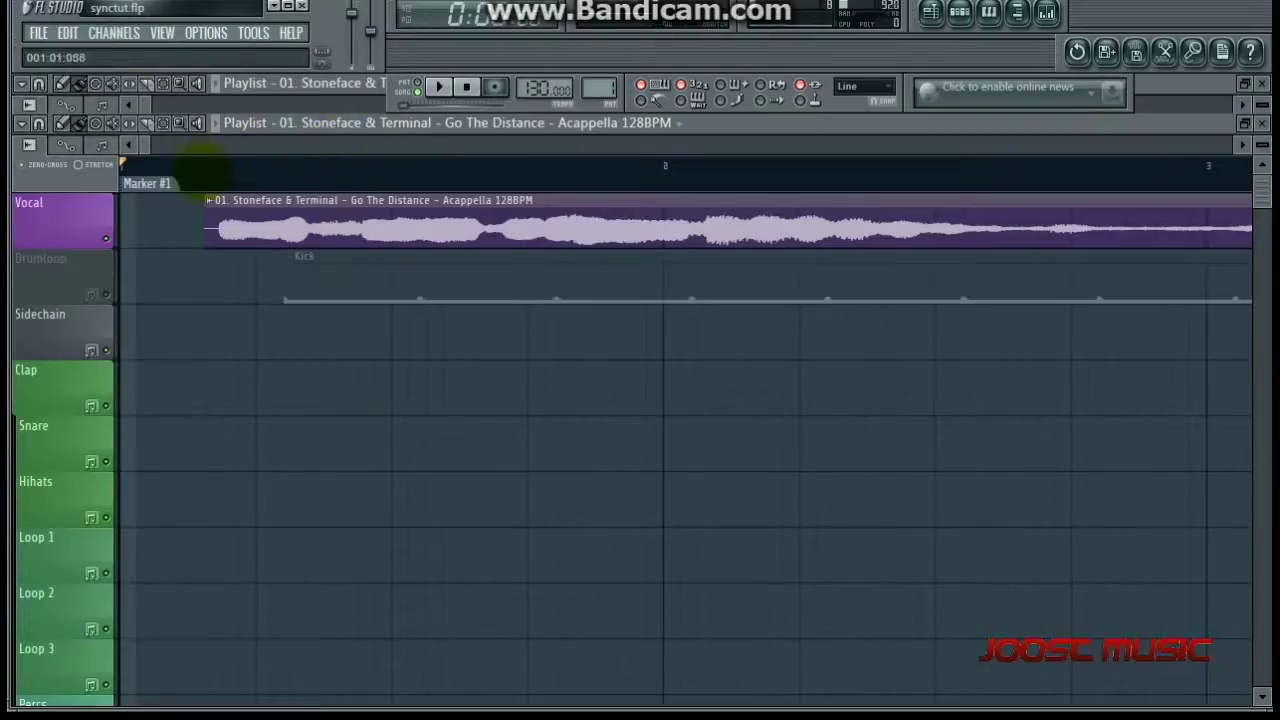
Play the vocal acapella from the start of the song, listen through several bars, and stop playback
left_click(439, 87)
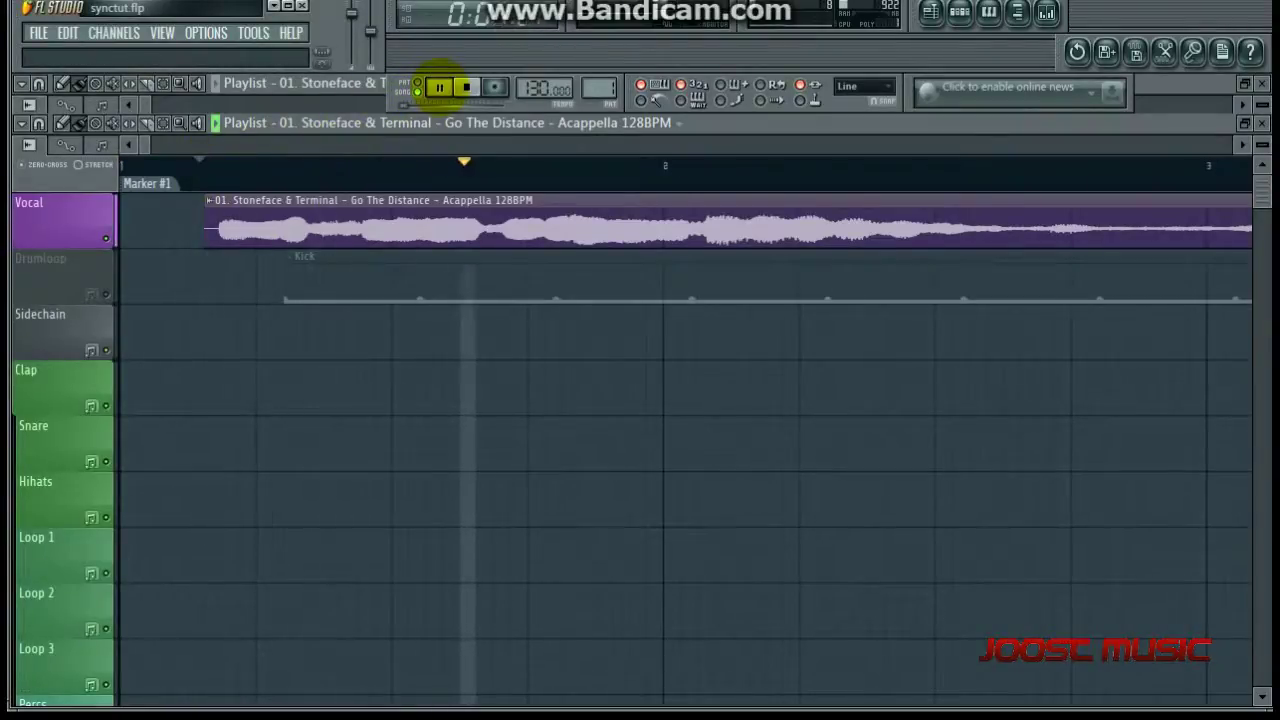
left_click_drag(149, 145, 238, 146)
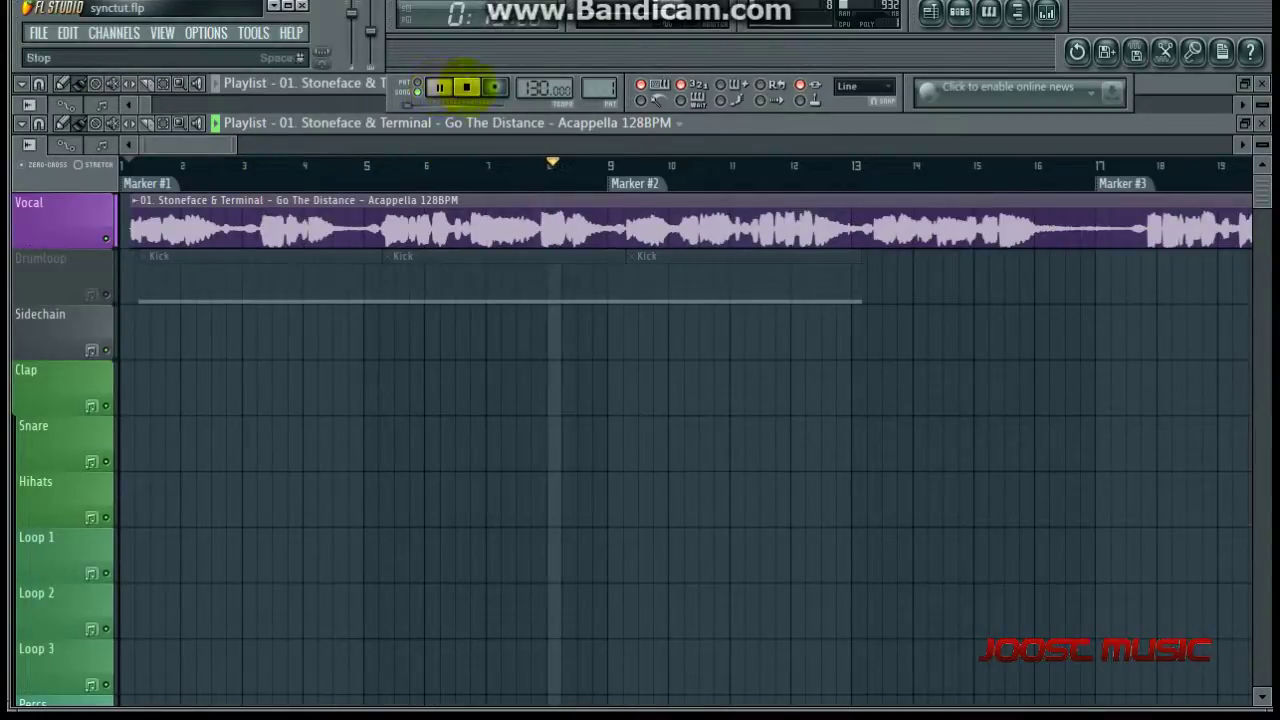
left_click(466, 87)
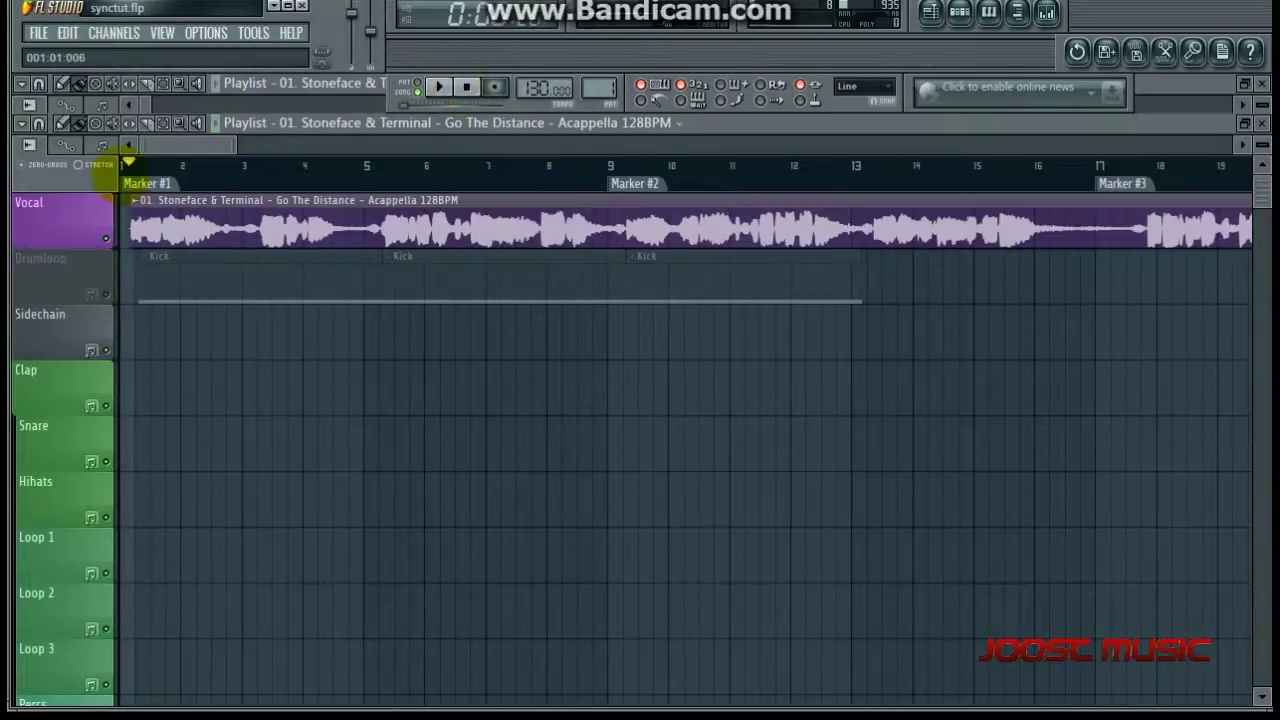
Open the Tempo tapper for the project tempo
left_click_drag(206, 141, 192, 142)
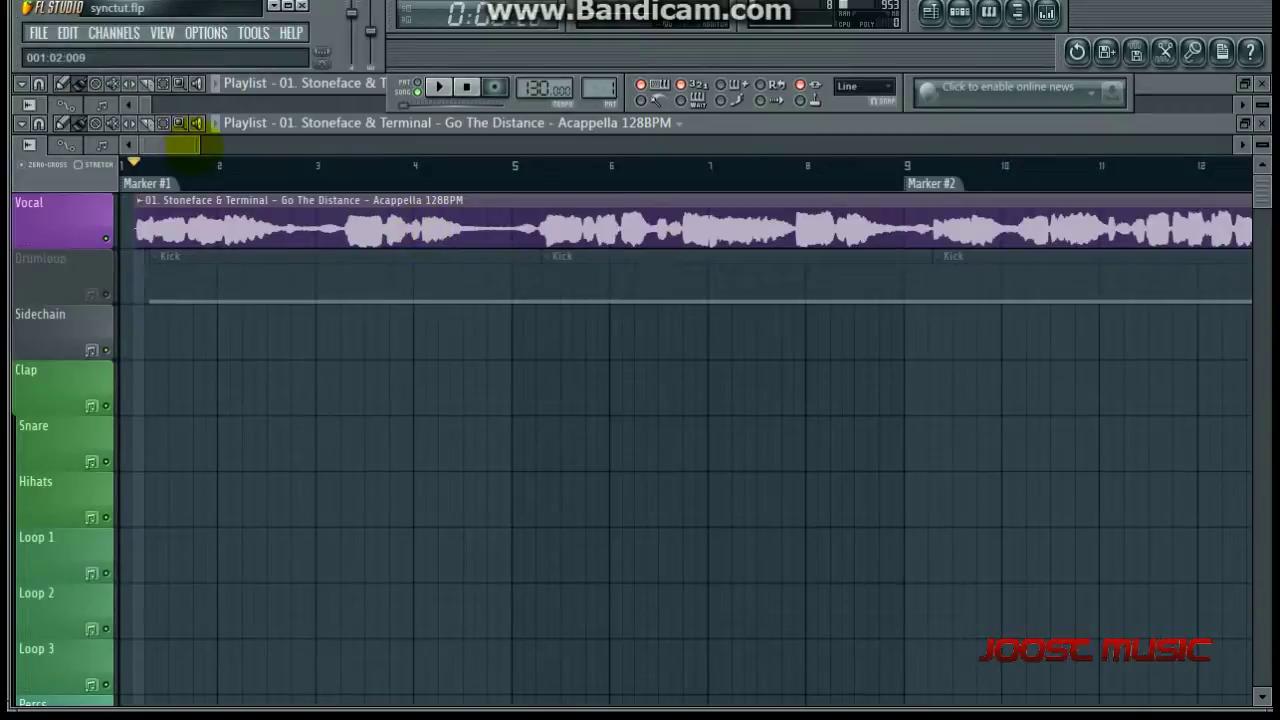
left_click_drag(196, 147, 182, 149)
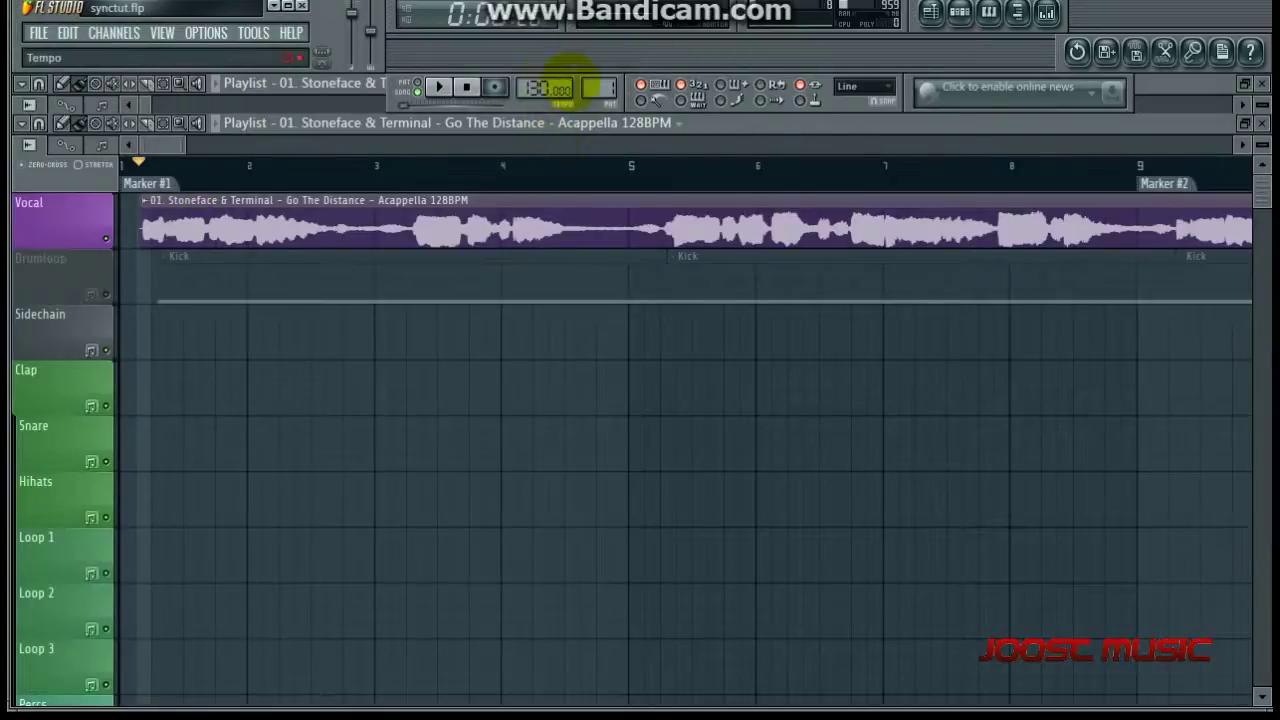
right_click(545, 88)
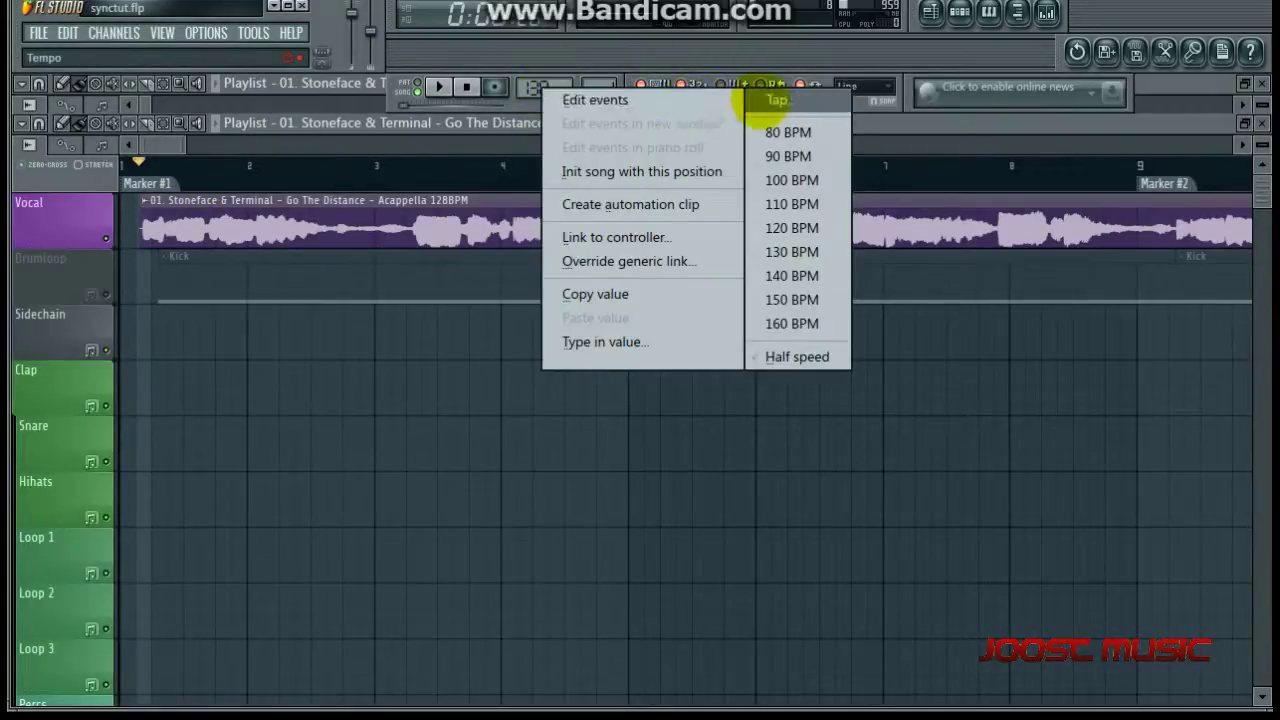
left_click(776, 100)
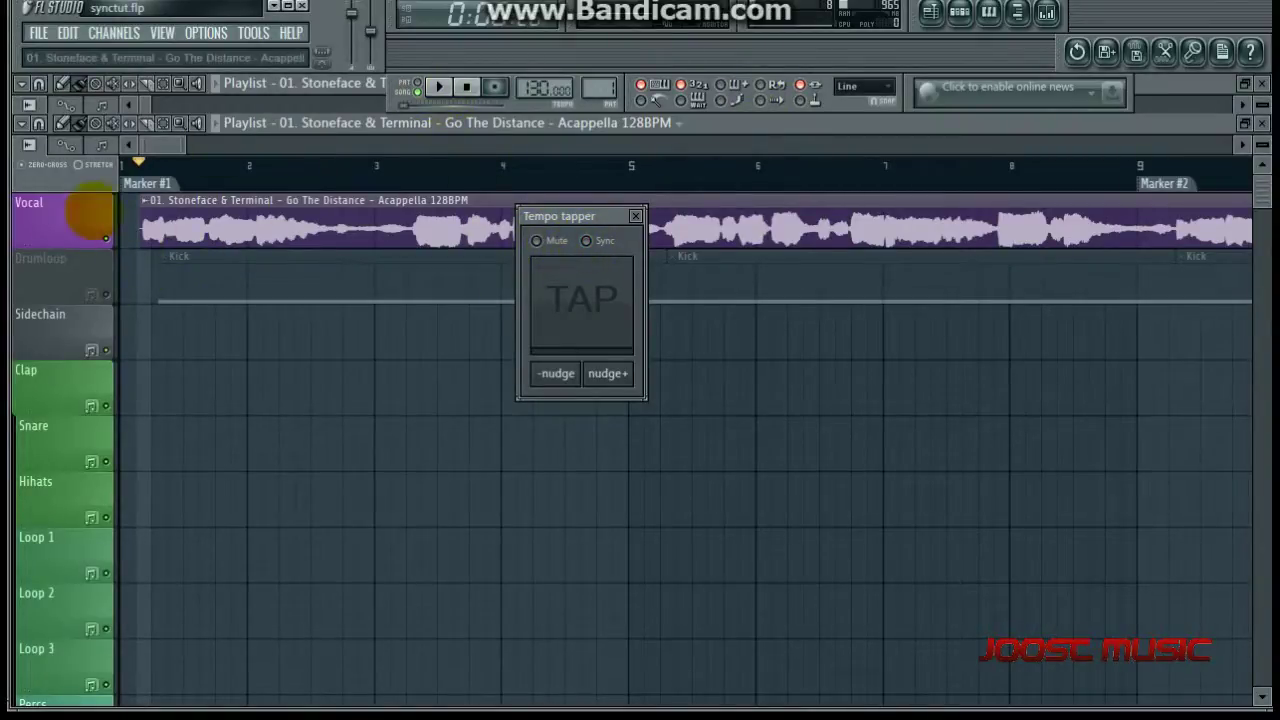
left_click(90, 212)
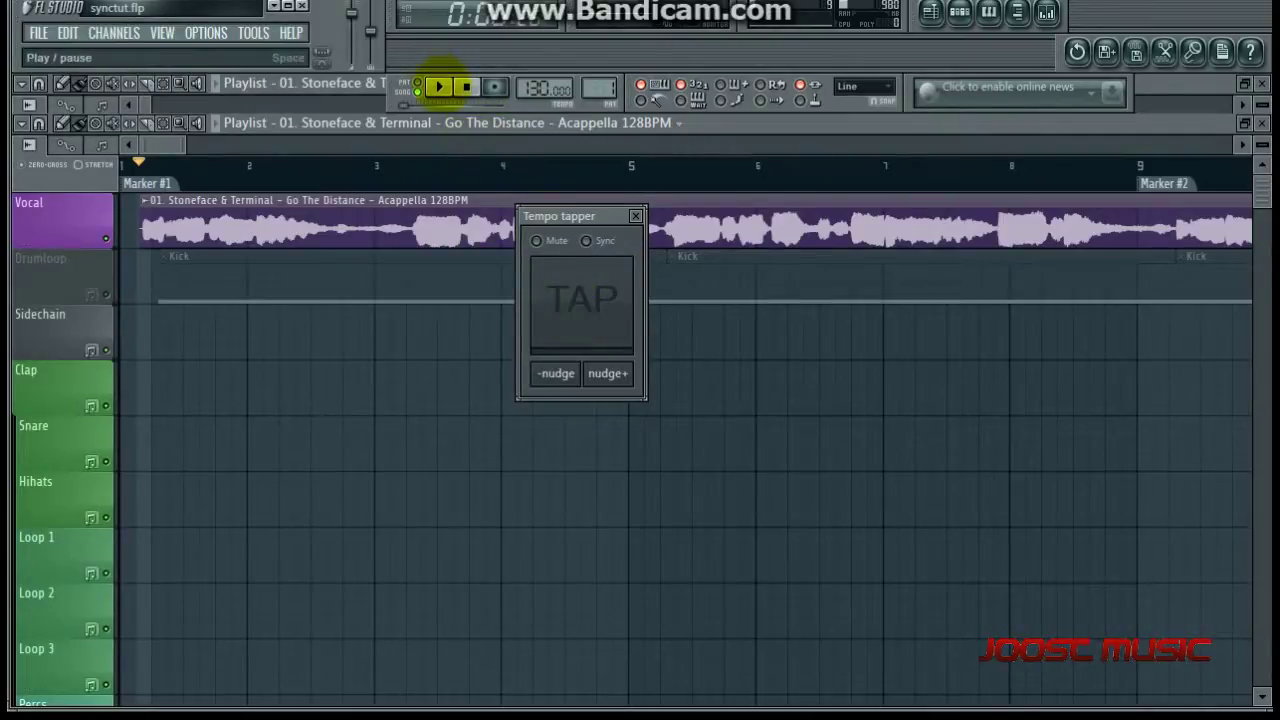
Tap the tempo along with the playing vocal, stop playback, and close the Tempo tapper without restretching the channels
left_click(438, 87)
left_click(582, 298)
left_click(582, 298)
left_click(582, 298)
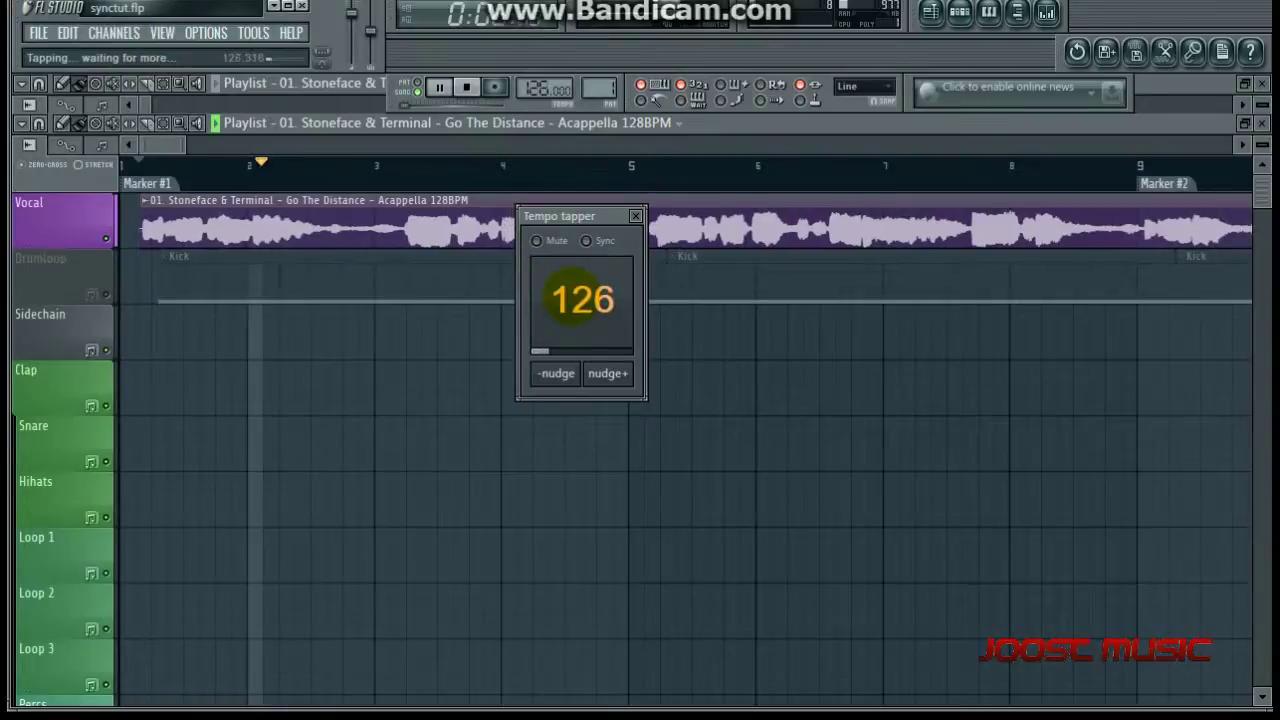
left_click(582, 298)
left_click(582, 298)
left_click(582, 298)
left_click(582, 298)
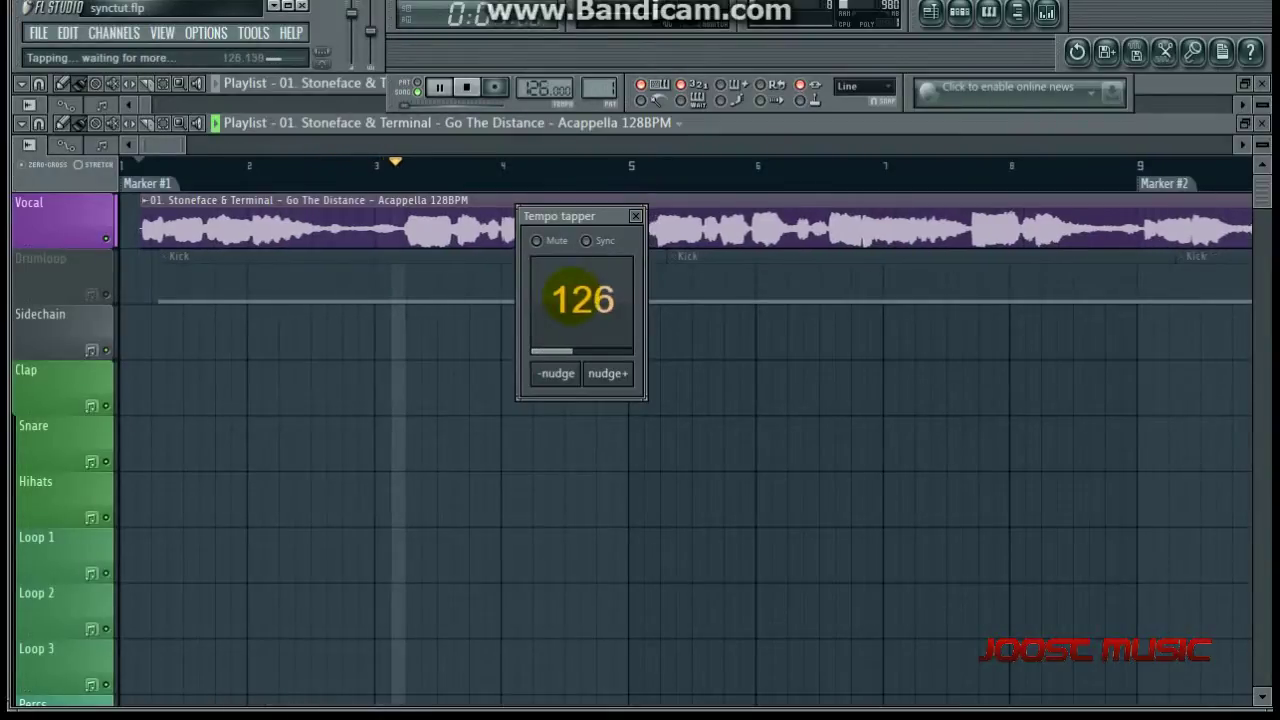
left_click(582, 298)
left_click(582, 298)
left_click(582, 298)
left_click(582, 298)
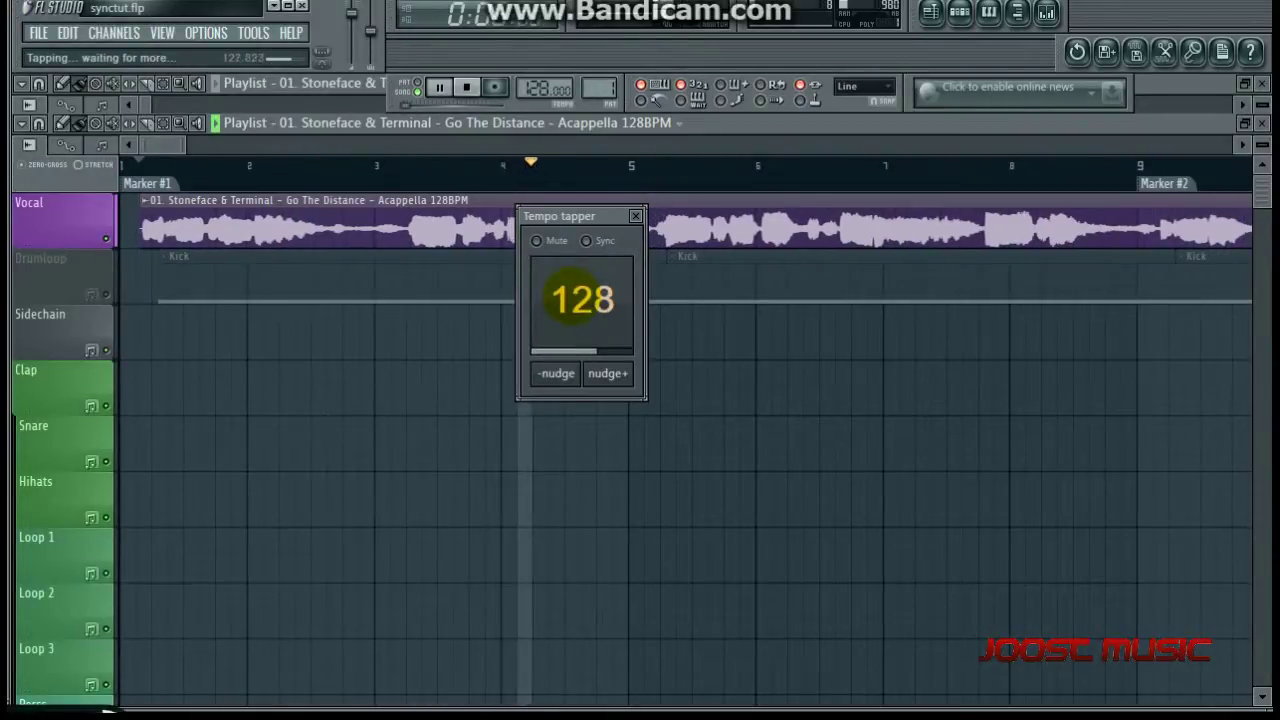
left_click(582, 298)
left_click(582, 298)
left_click(582, 298)
left_click(582, 298)
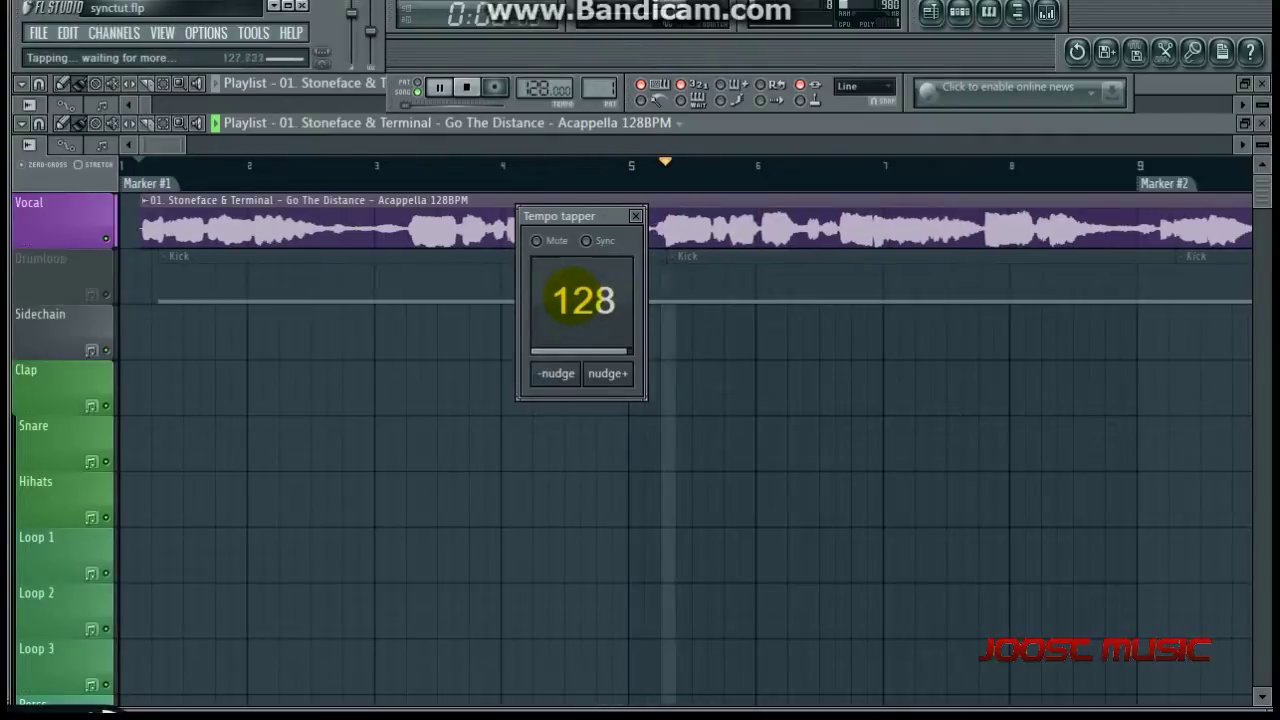
left_click(572, 297)
left_click(572, 297)
left_click(572, 297)
left_click(572, 297)
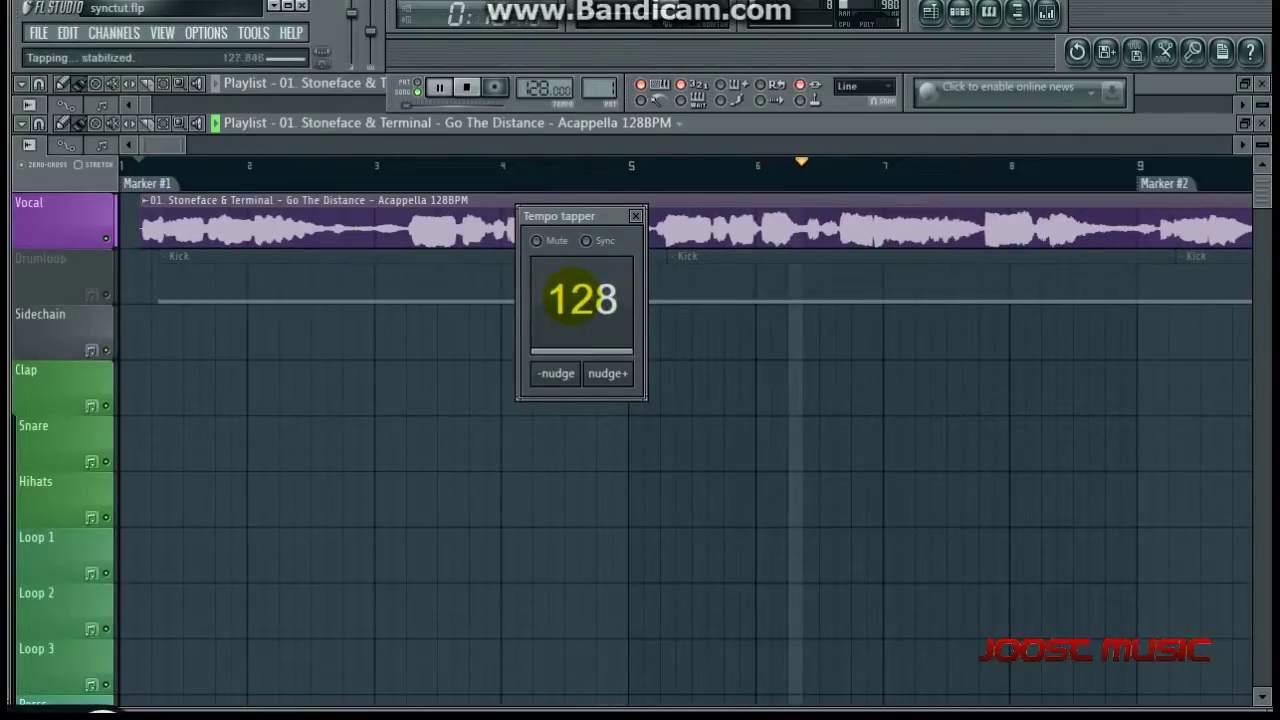
left_click(572, 297)
left_click(572, 297)
left_click(572, 297)
left_click(572, 297)
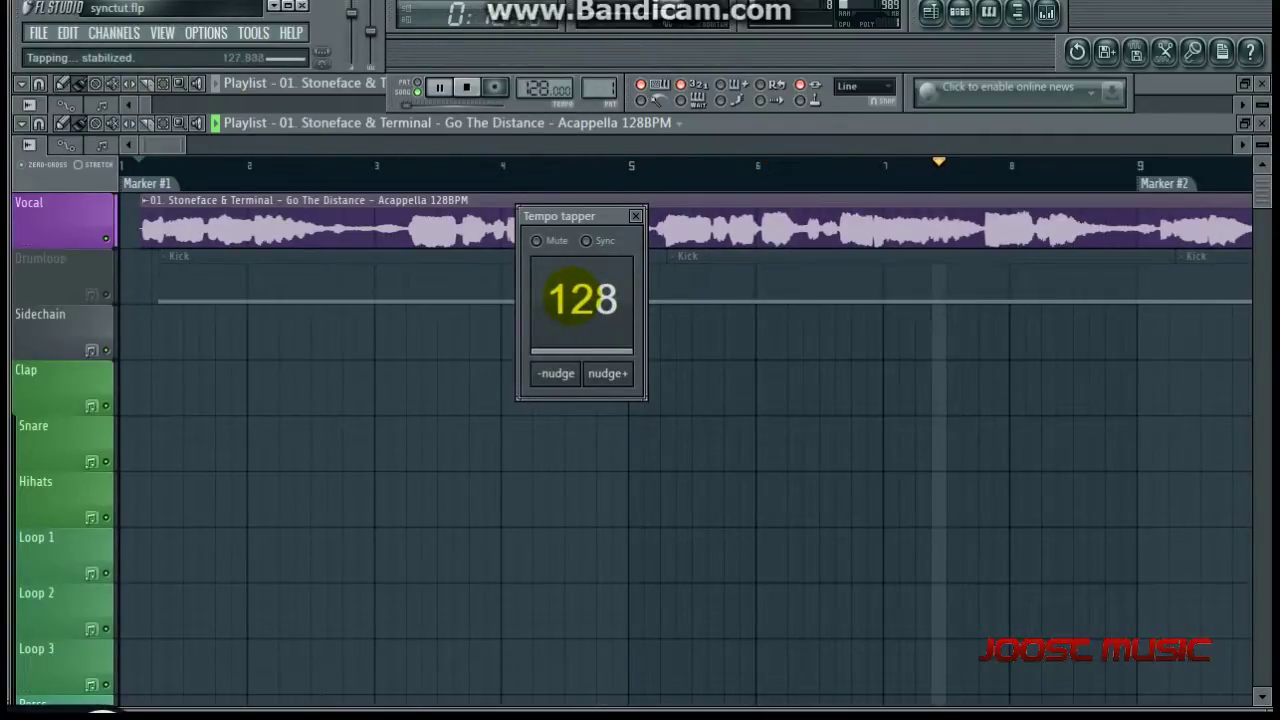
left_click(572, 297)
left_click(572, 297)
left_click(572, 297)
left_click(572, 297)
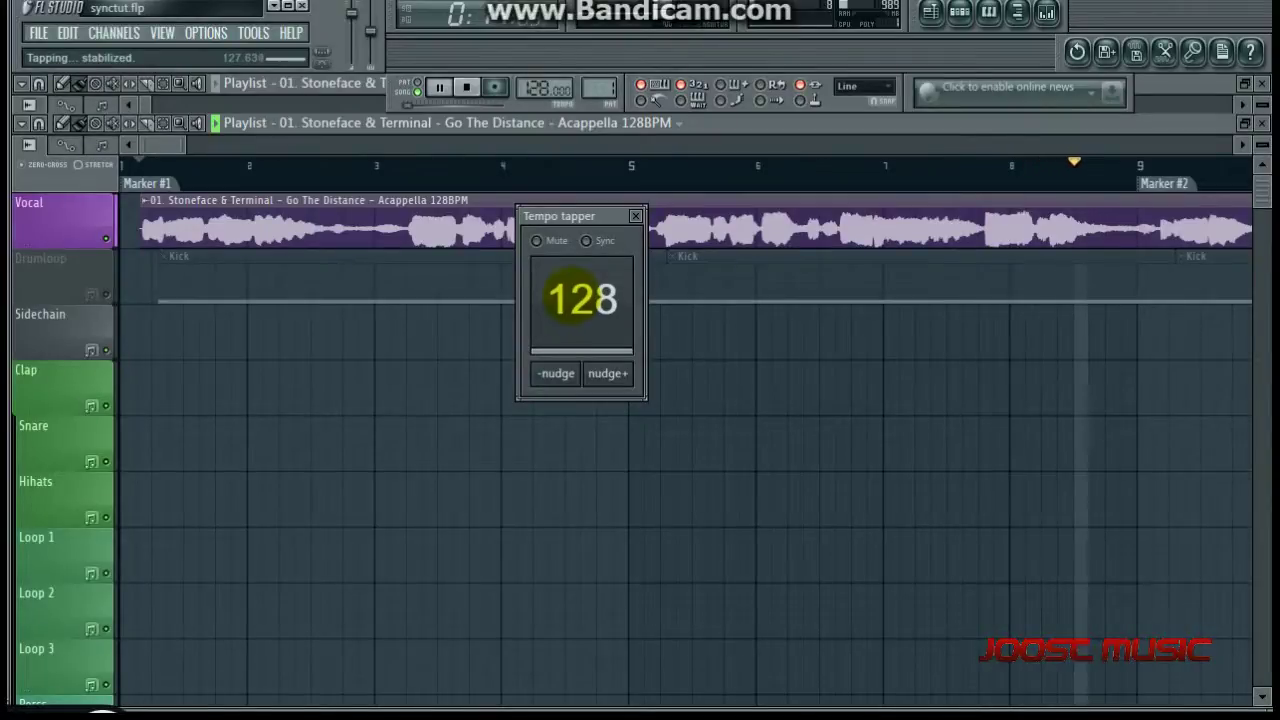
left_click(572, 297)
left_click(572, 297)
left_click(466, 87)
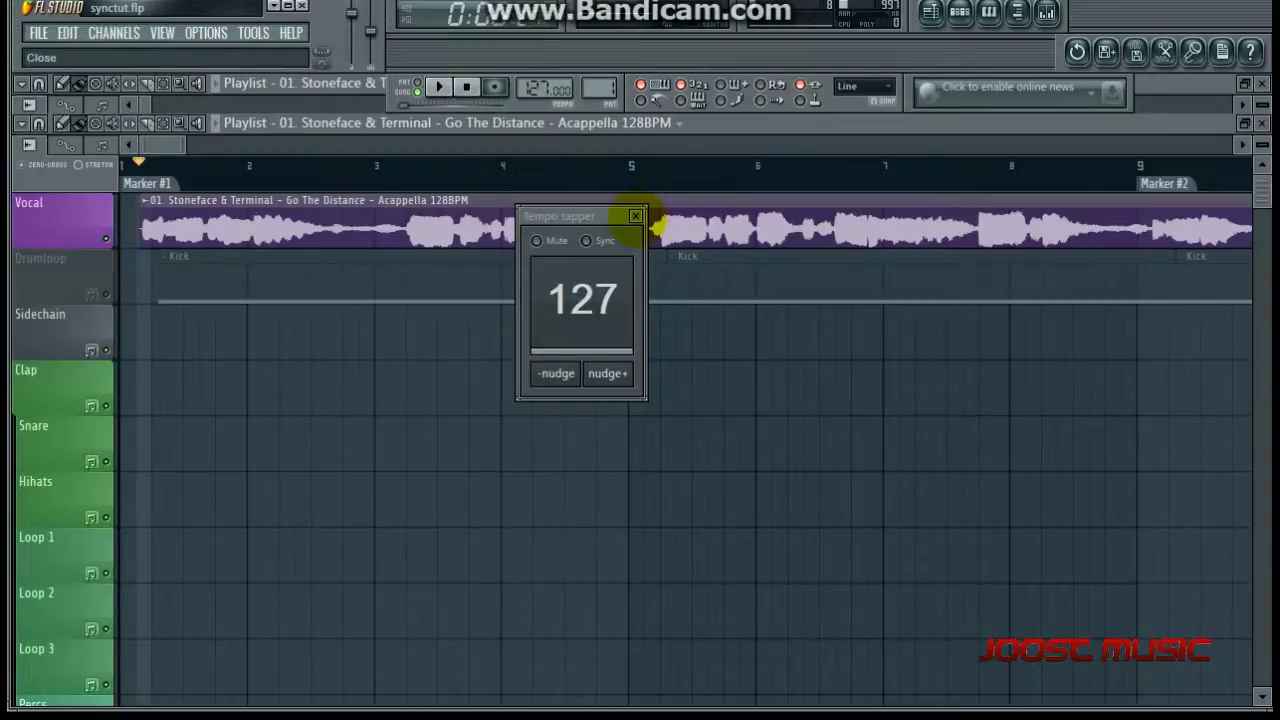
left_click(635, 216)
left_click(669, 367)
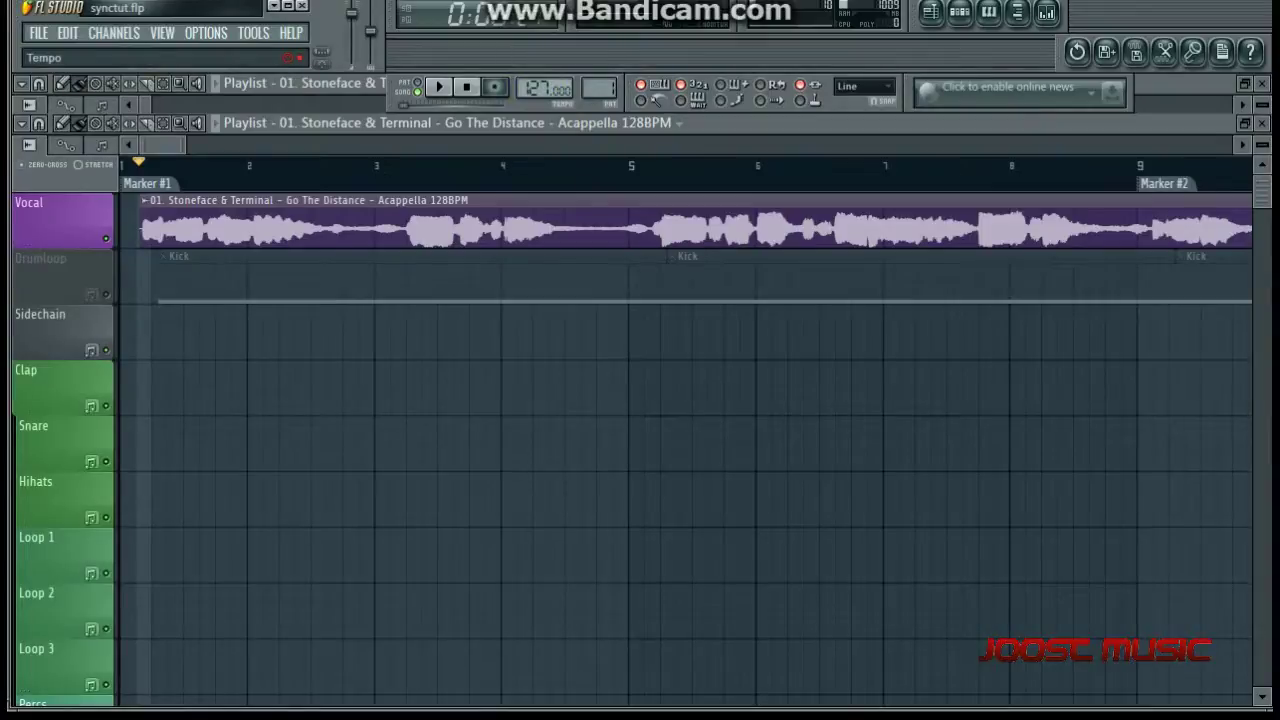
Set the project tempo to 128 BPM without restretching the channels, and return the playhead to the song start
left_click_drag(538, 87, 538, 81)
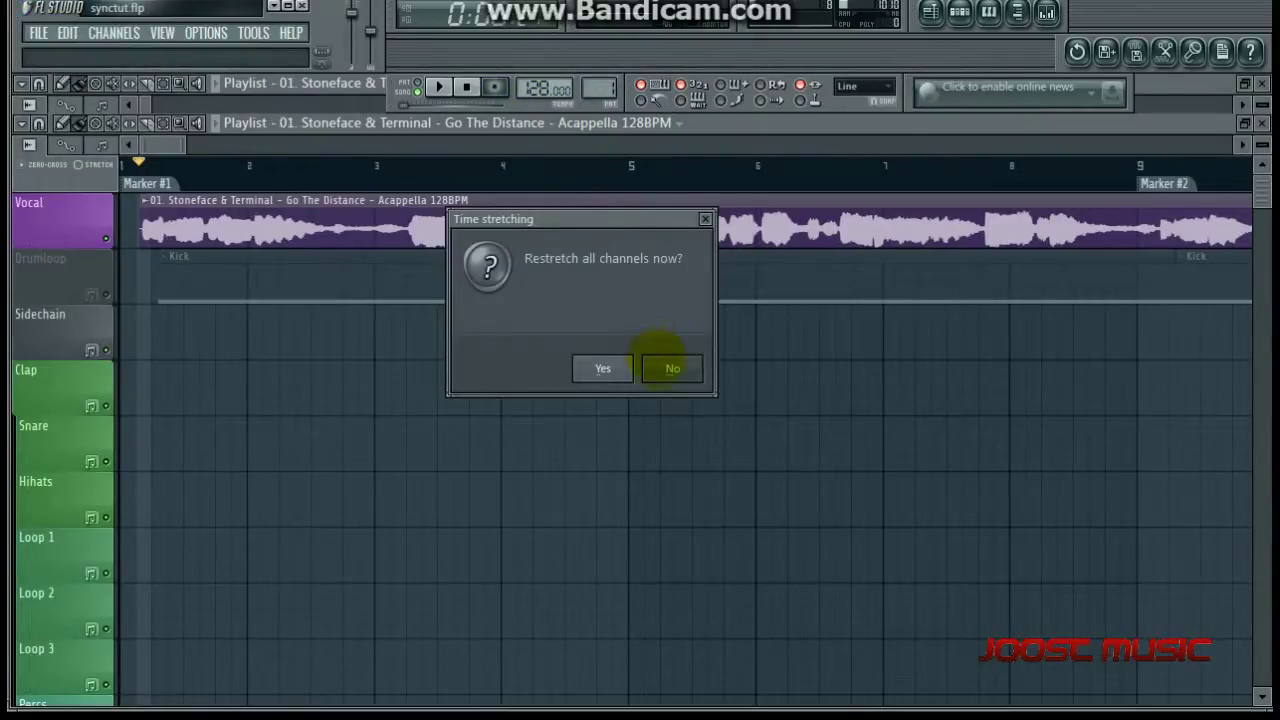
left_click(672, 368)
left_click(468, 88)
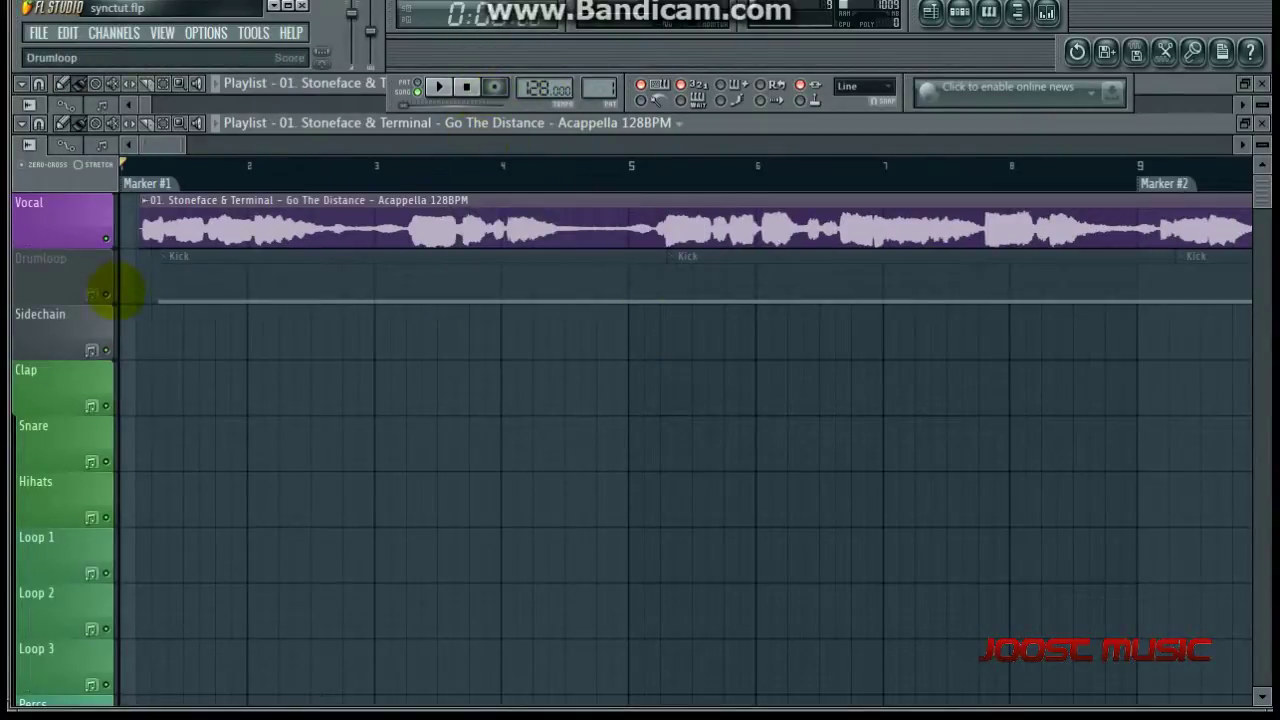
Unmute the Drumloop track and play it together with the vocal to check their sync
left_click(105, 293)
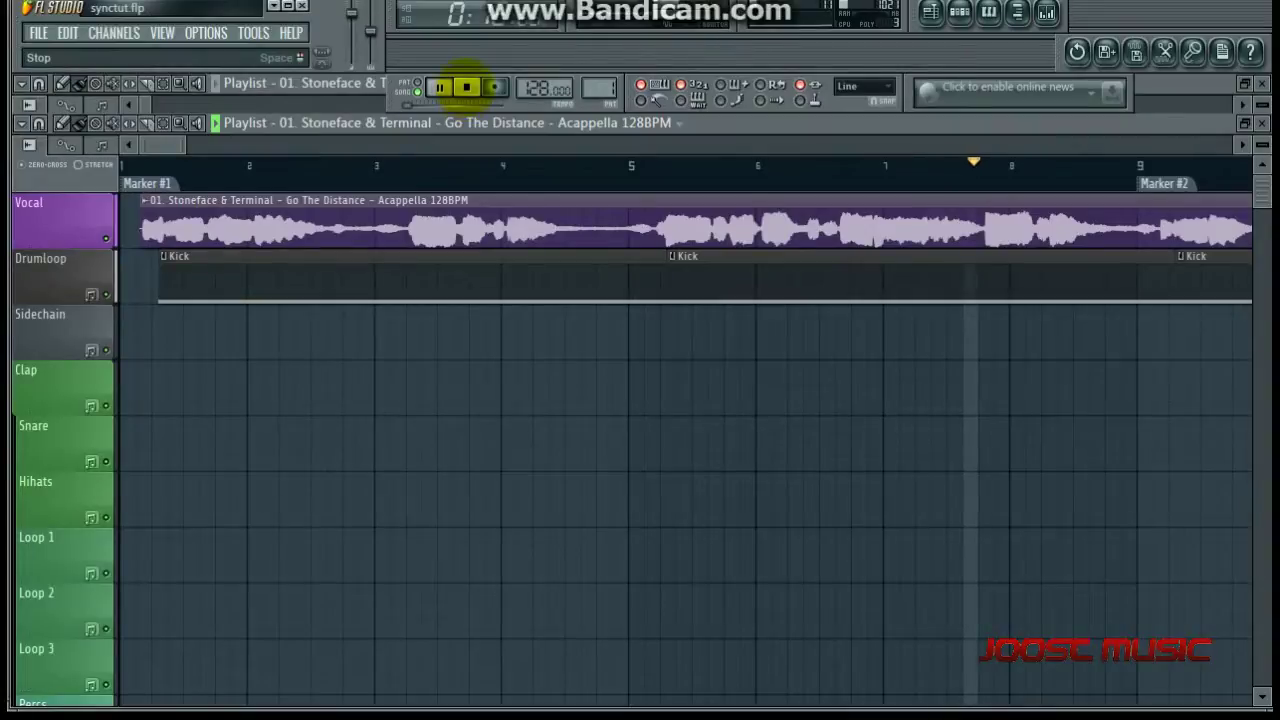
left_click(466, 87)
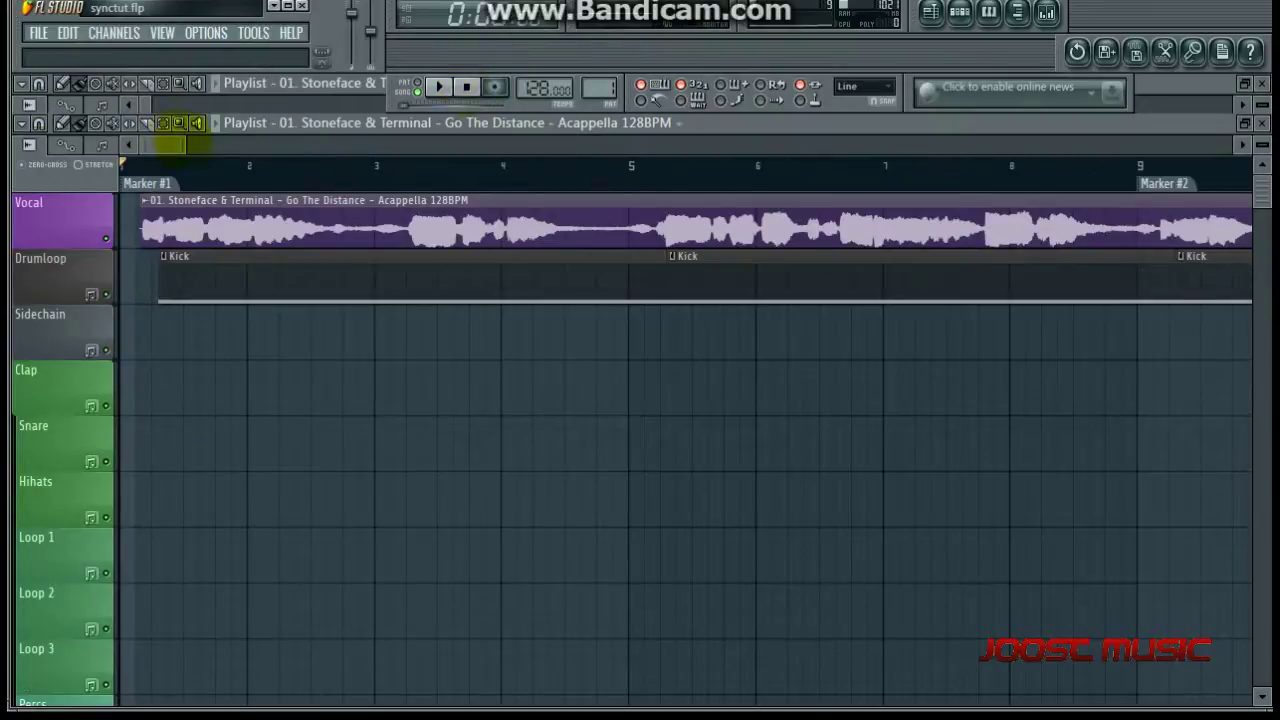
Raise the project tempo to 140 BPM without restretching the channels, and play the vocal against the kick
left_click_drag(183, 146, 168, 146)
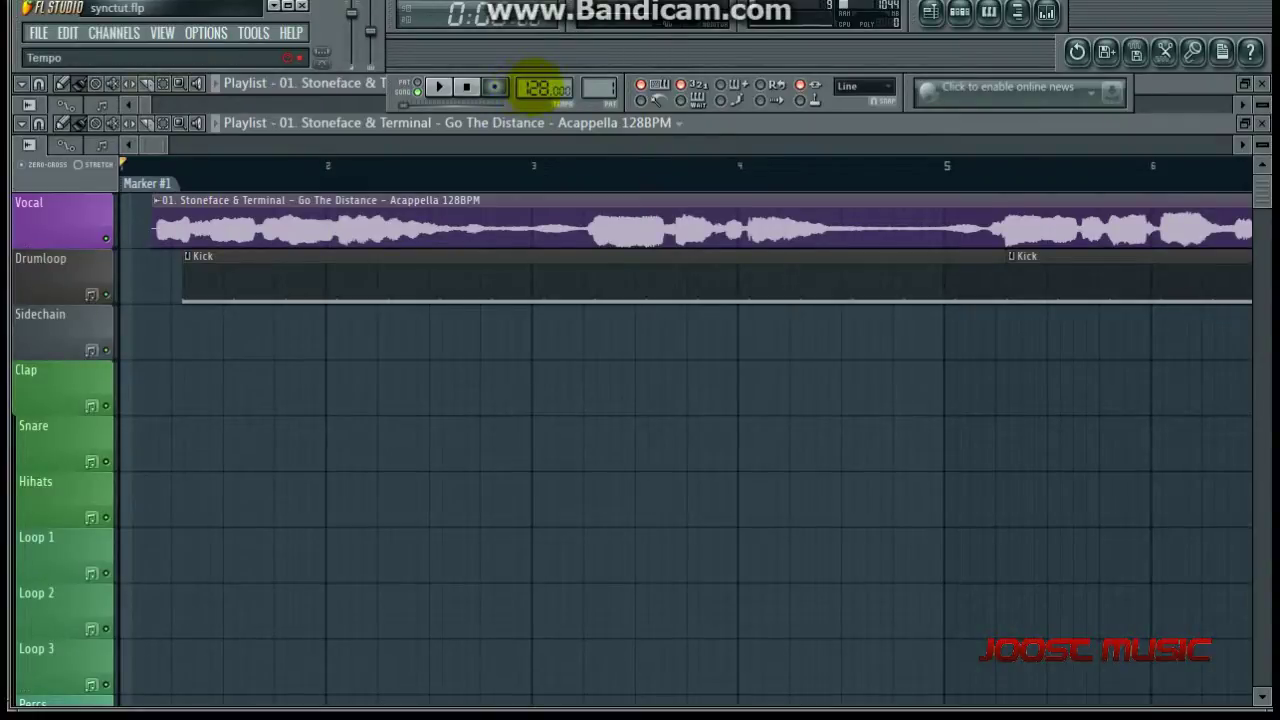
left_click_drag(540, 88, 540, 74)
left_click(671, 366)
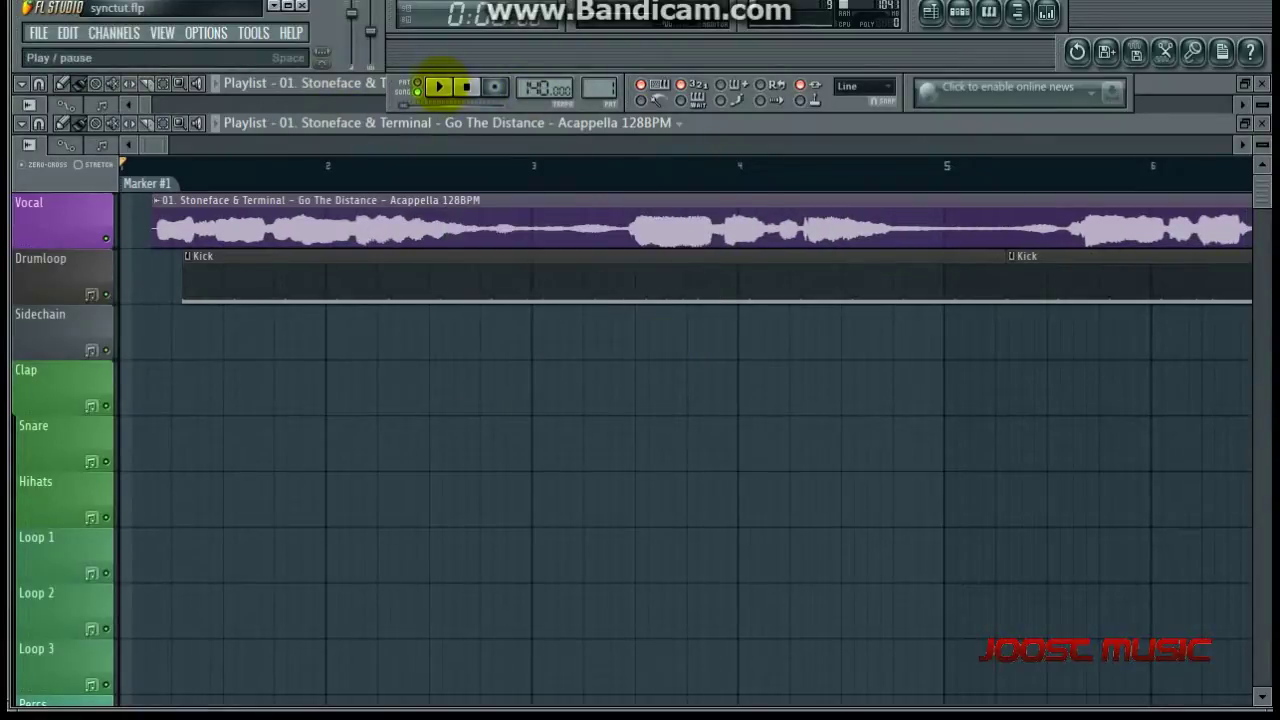
left_click(440, 87)
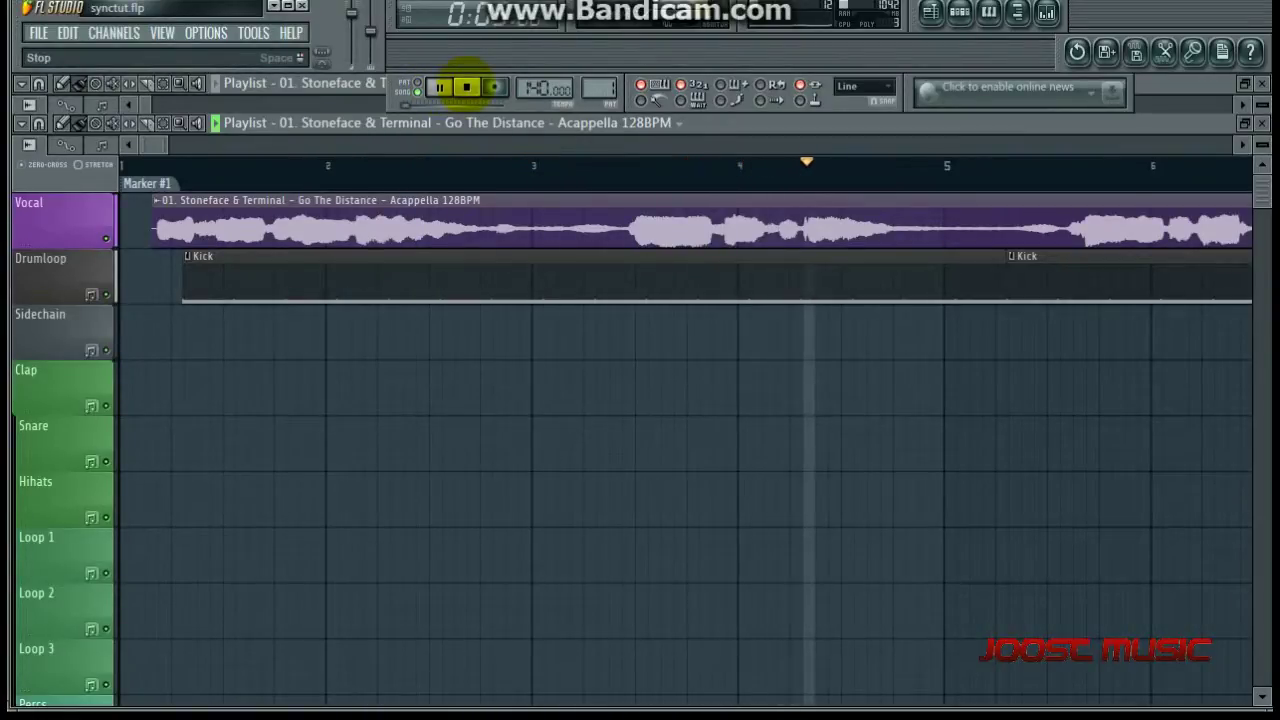
left_click(466, 87)
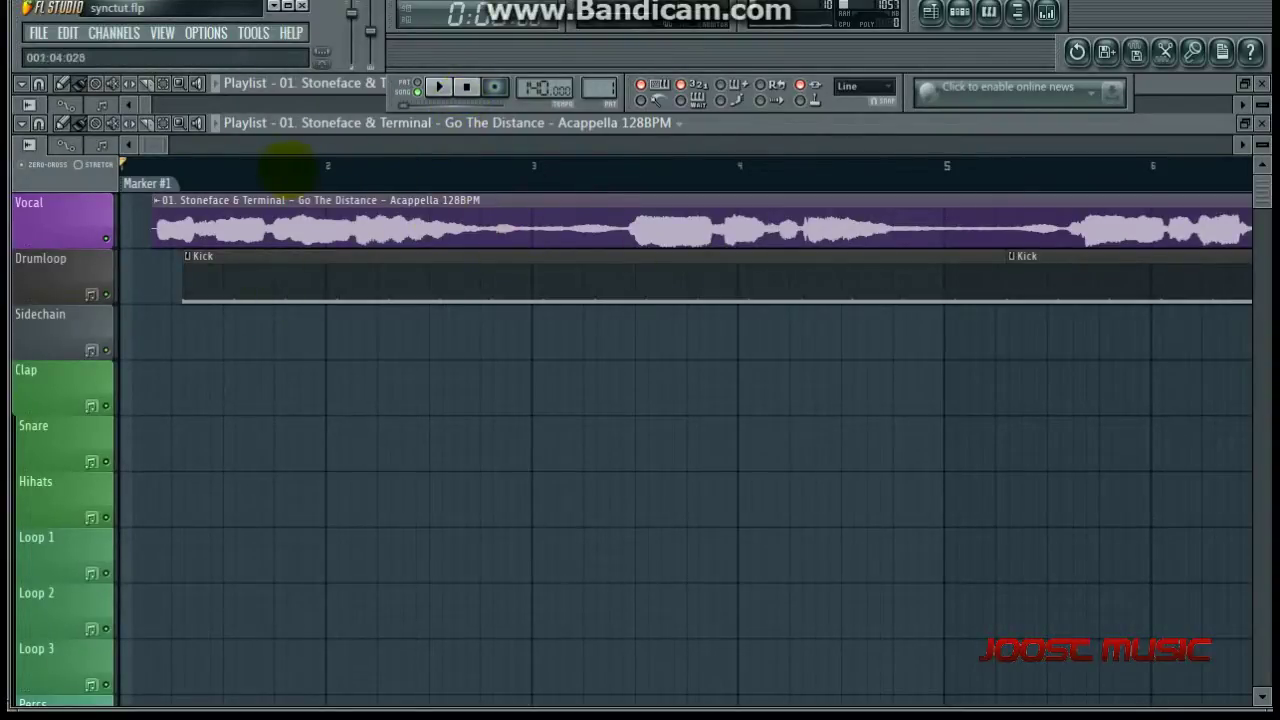
Return the project tempo to 128 BPM, declining to restretch the channels
left_click_drag(548, 88, 545, 90)
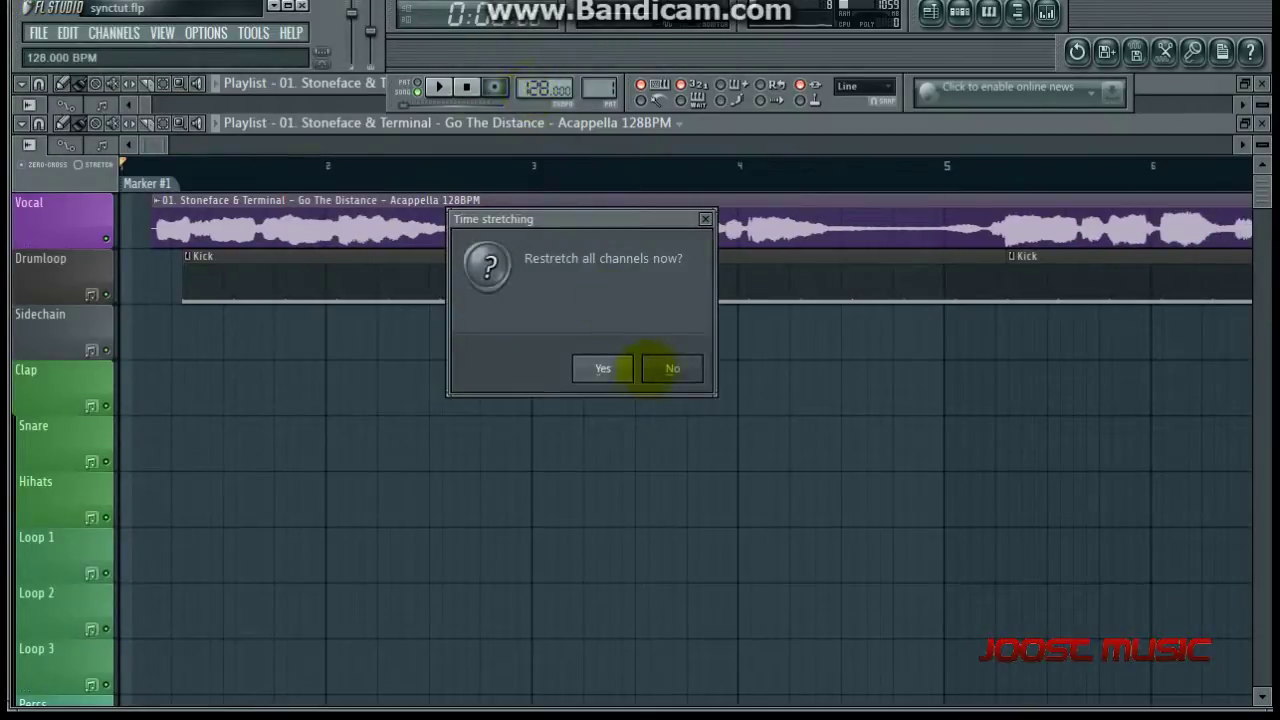
left_click(672, 368)
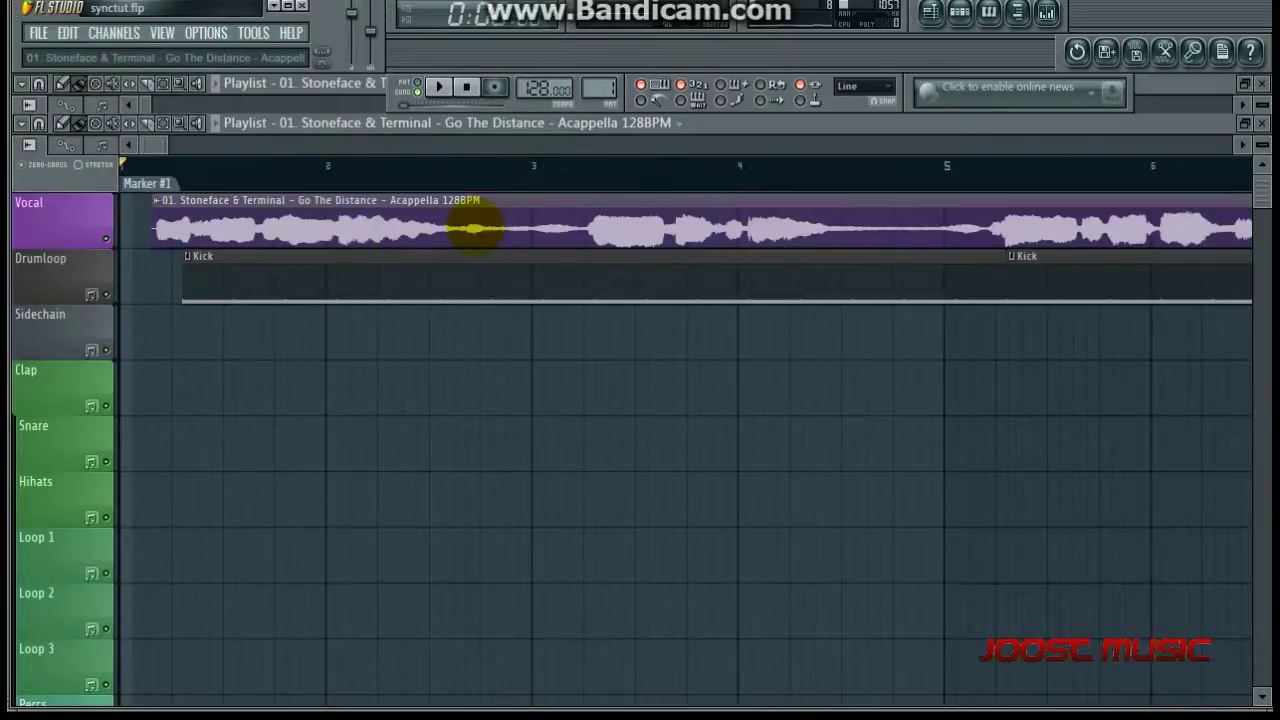
In the vocal clip's channel settings, autodetect the time-stretching tempo, enter 128 BPM as its value, and close the settings
double_click(475, 230)
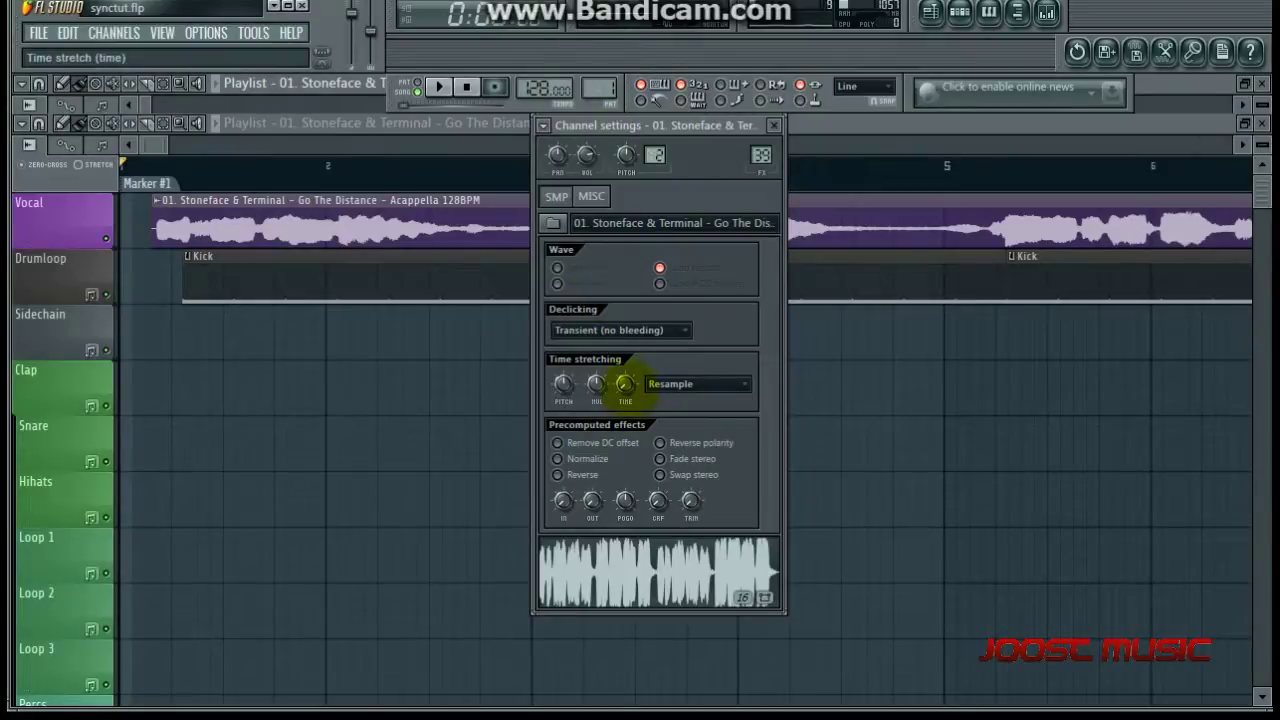
right_click(625, 384)
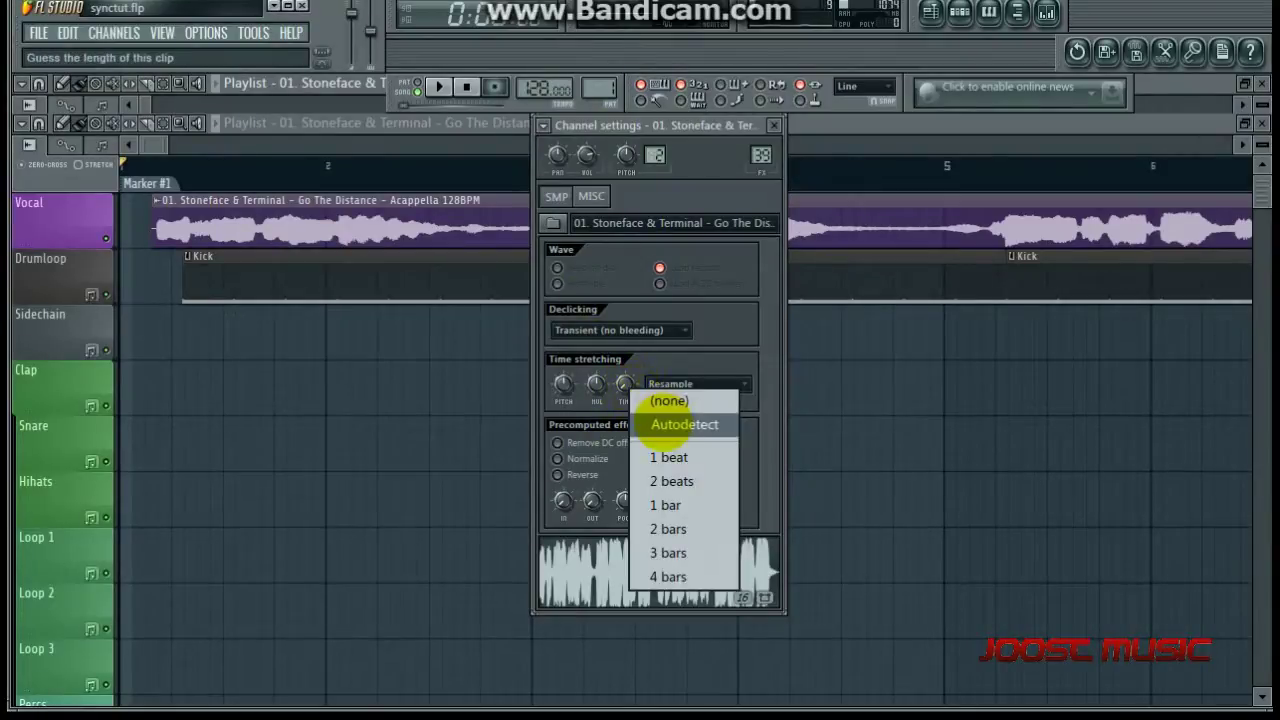
left_click(685, 424)
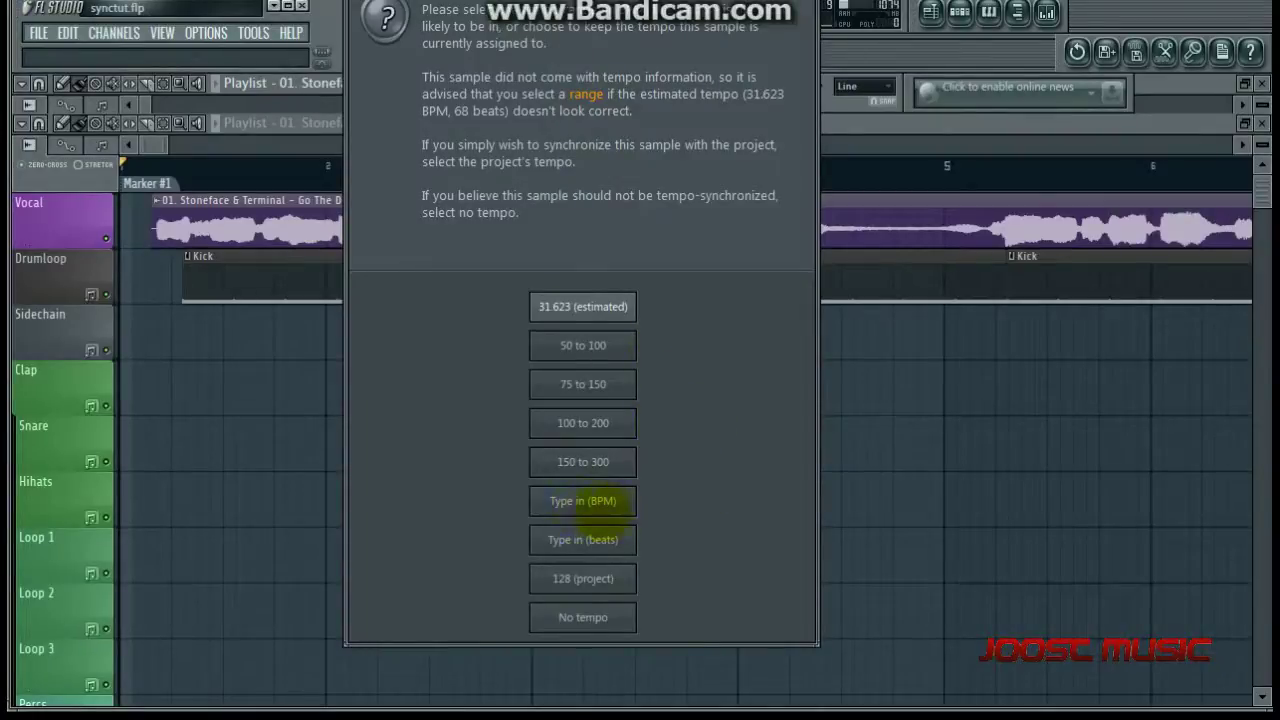
left_click(583, 500)
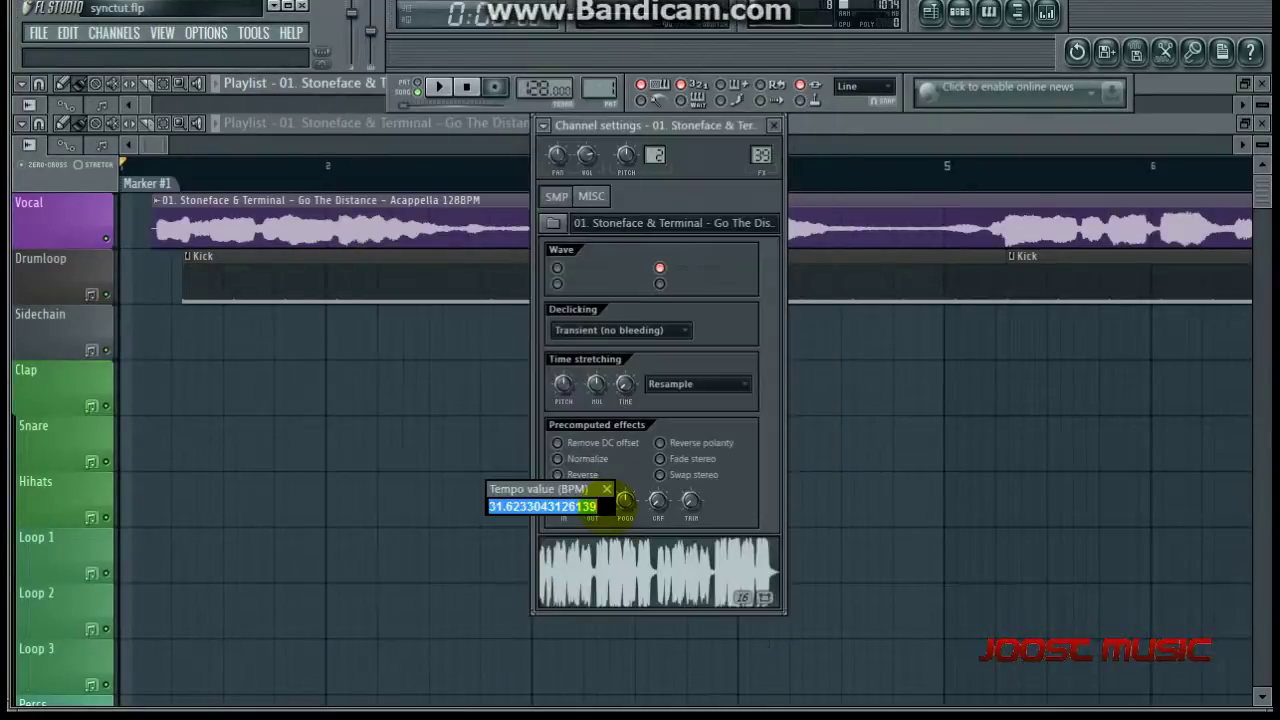
key("BackSpace")
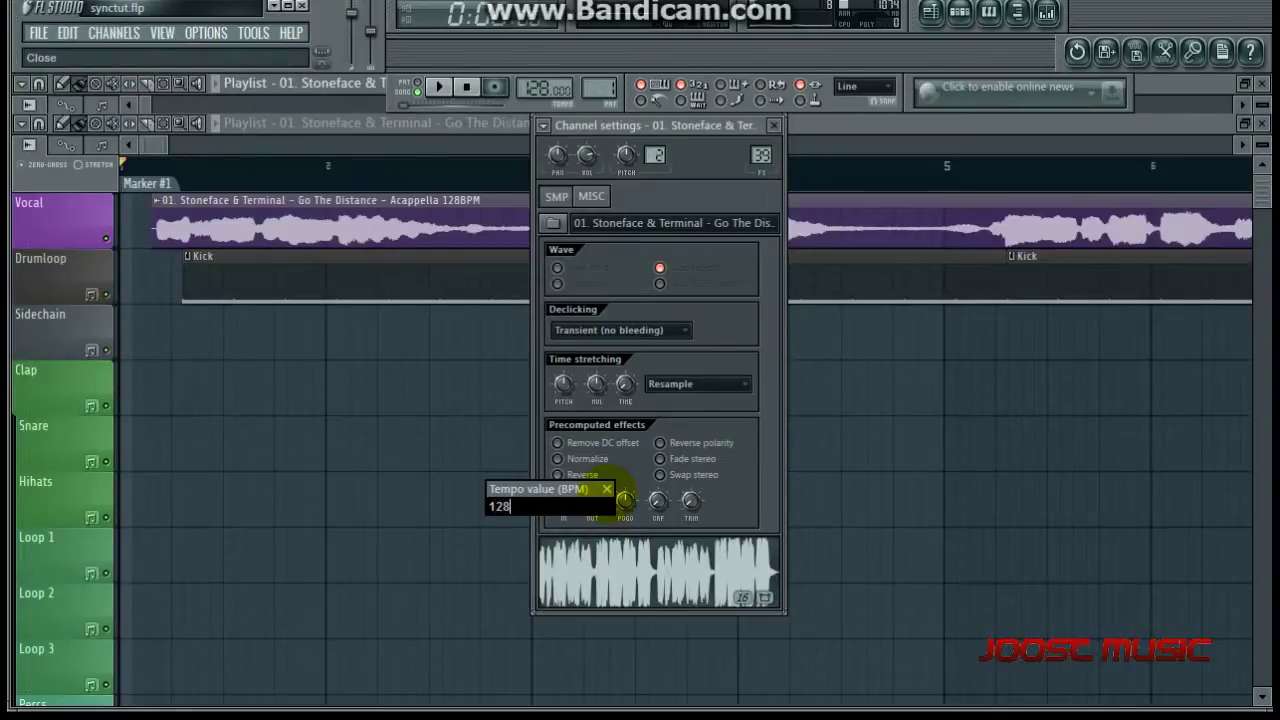
type("128")
key("Return")
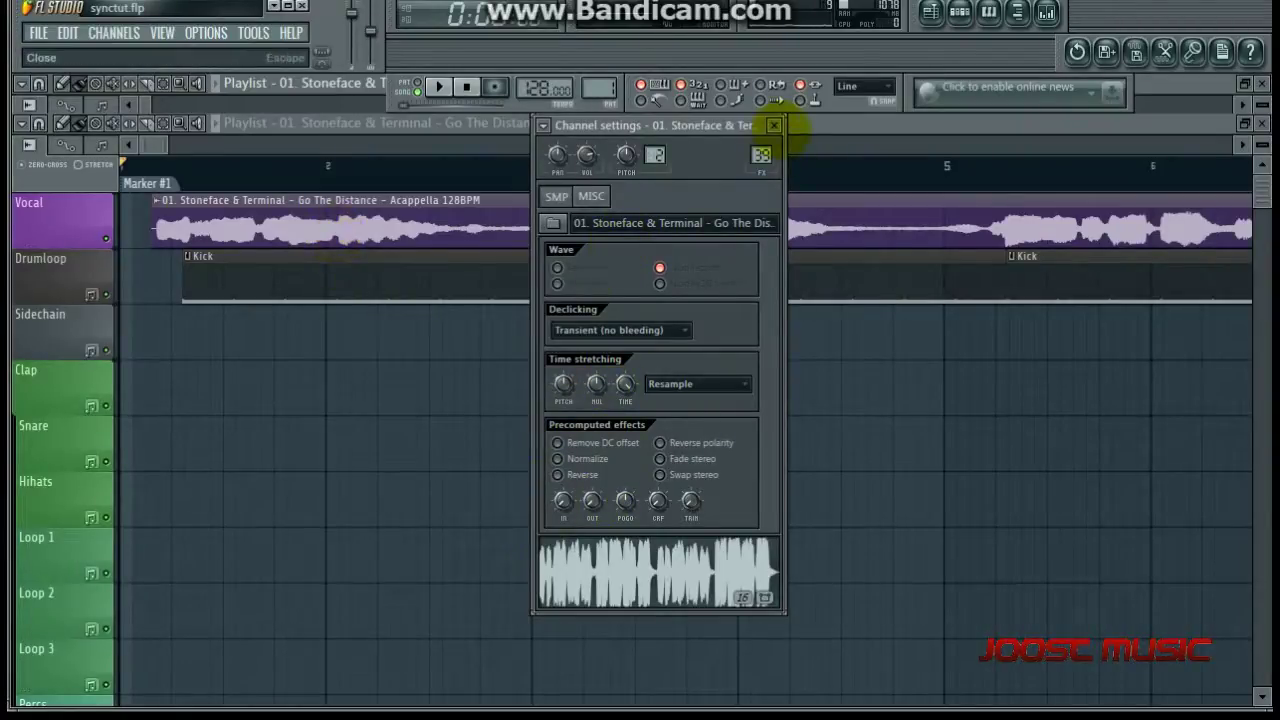
left_click(775, 126)
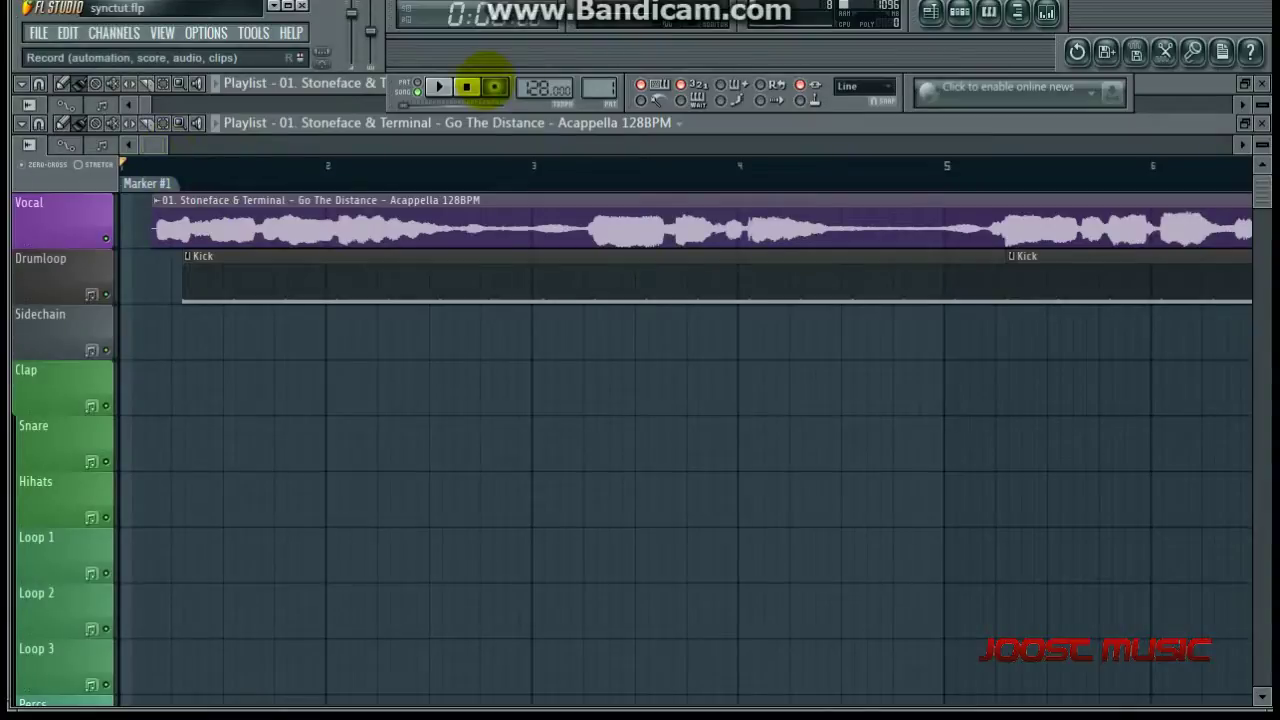
Set the project tempo to 140 BPM without restretching the channels, and play the vocal with the kick
left_click_drag(537, 88, 537, 78)
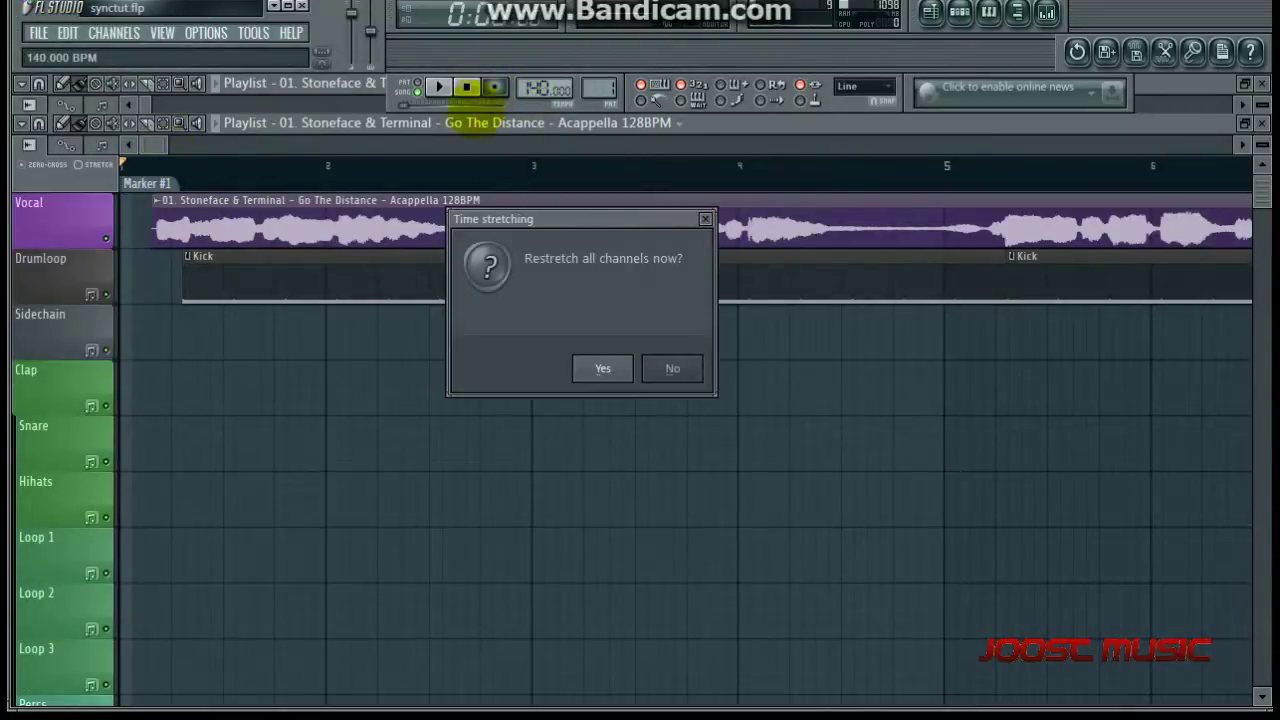
left_click(666, 369)
left_click(440, 87)
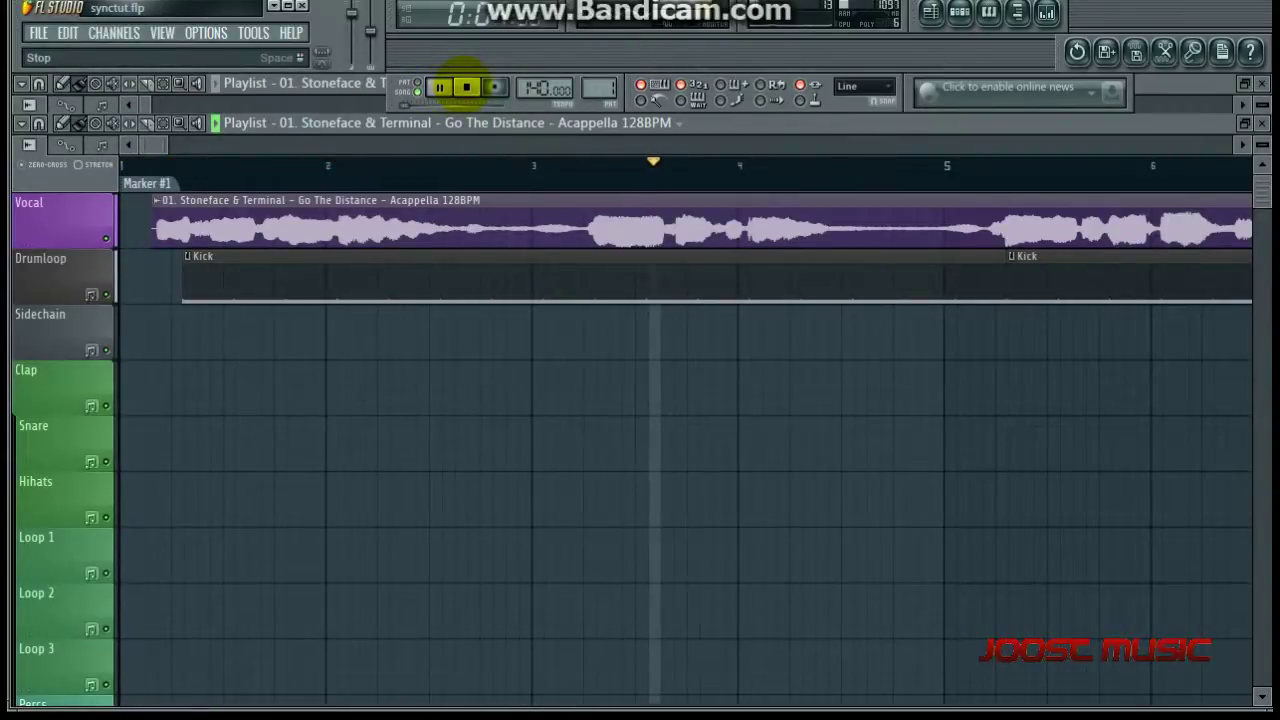
left_click(466, 87)
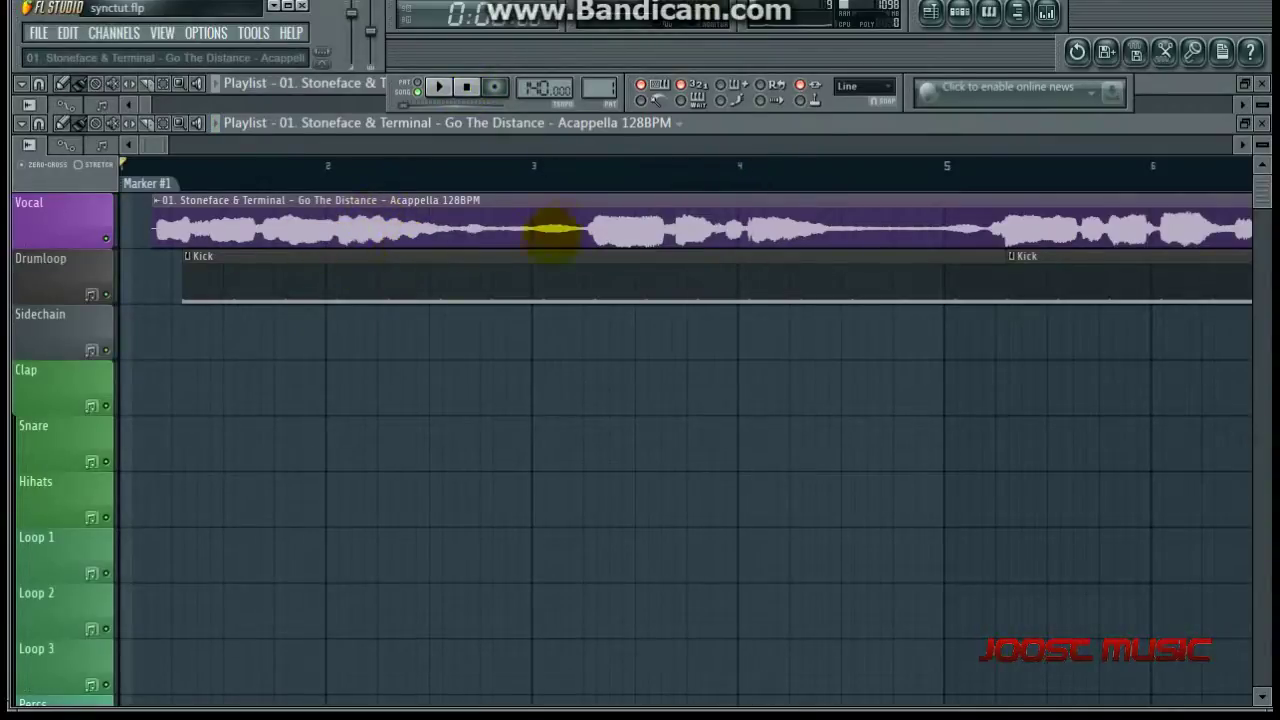
Mute the Drumloop track and, while playing the vocal alone, lower the project tempo to 130 BPM, accepting the restretch of all channels
left_click(105, 294)
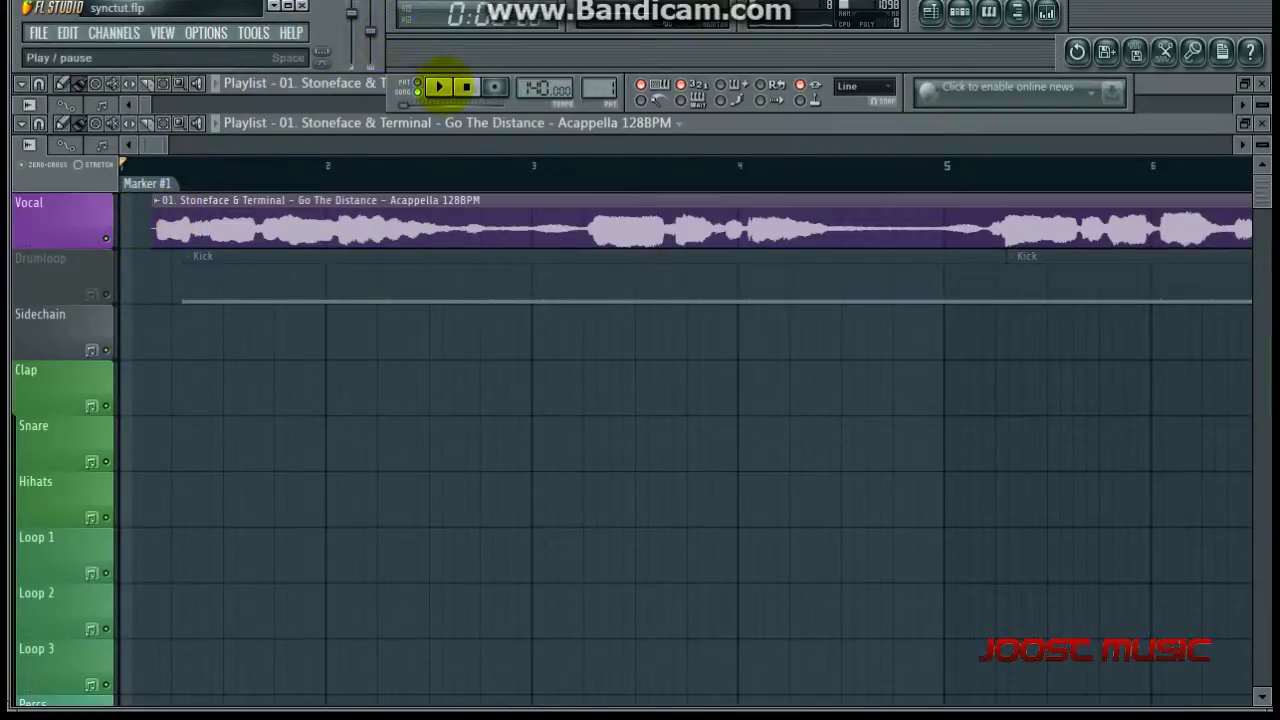
left_click(439, 87)
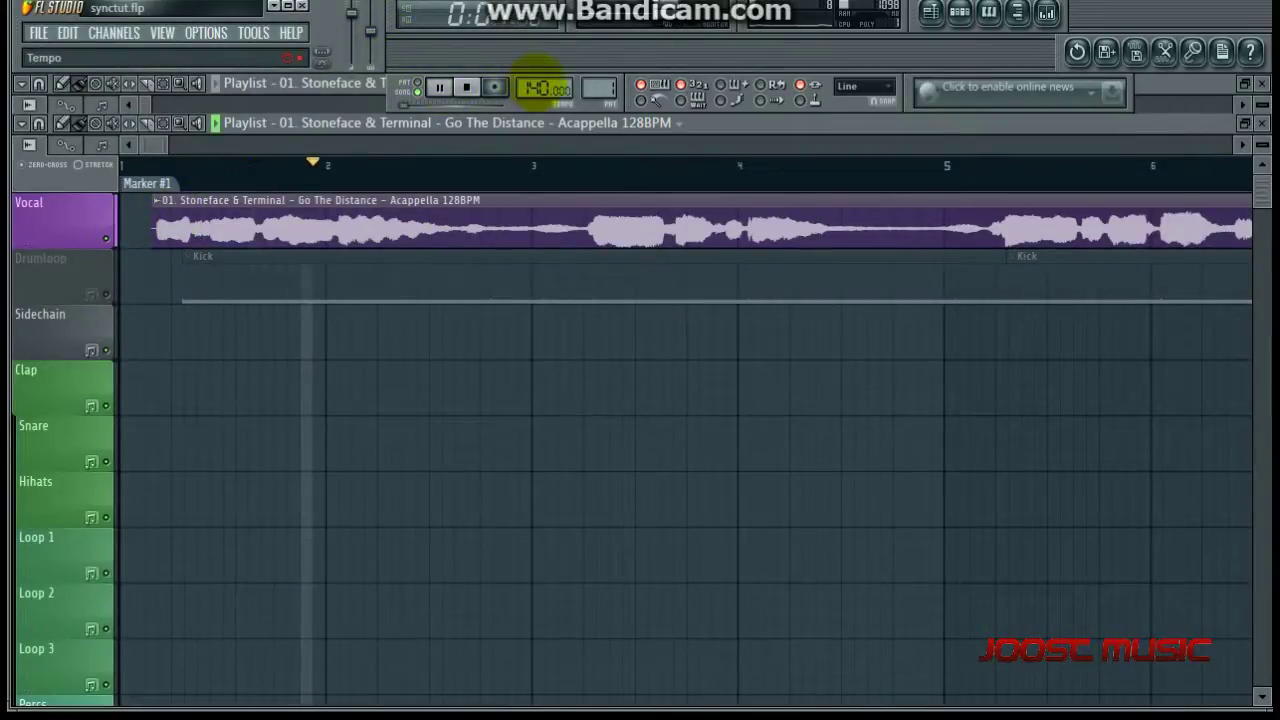
mouse_move(544, 87)
left_mouse_down()
mouse_move(544, 128)
mouse_move(544, 88)
mouse_move(544, 103)
left_mouse_up()
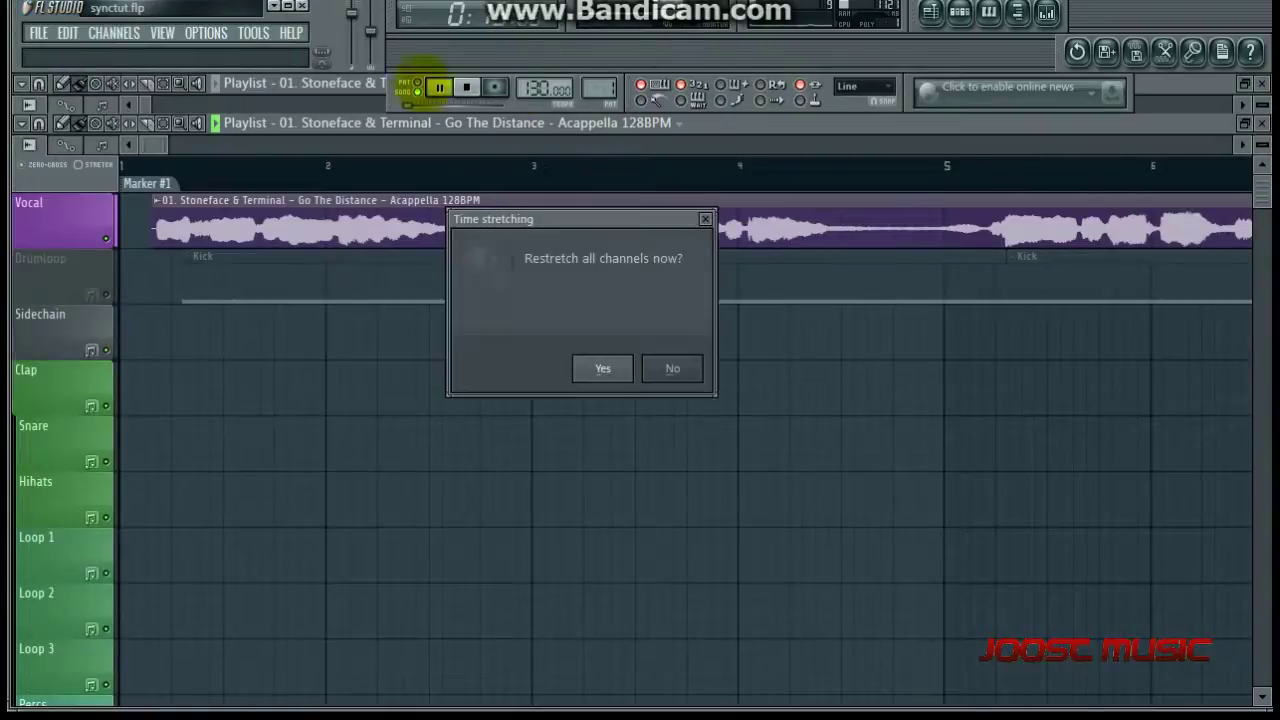
left_click(603, 368)
left_click(463, 88)
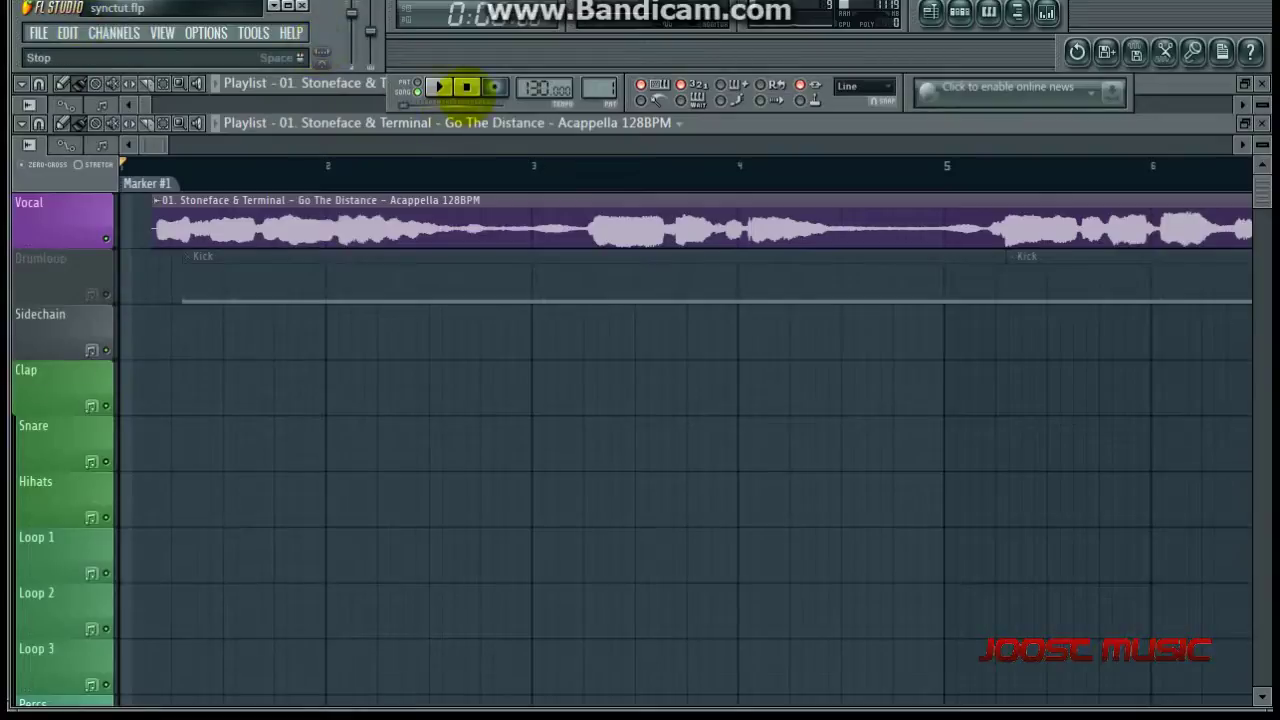
Set the vocal clip's time-stretching method to Pro default in its channel settings, and close them
double_click(392, 215)
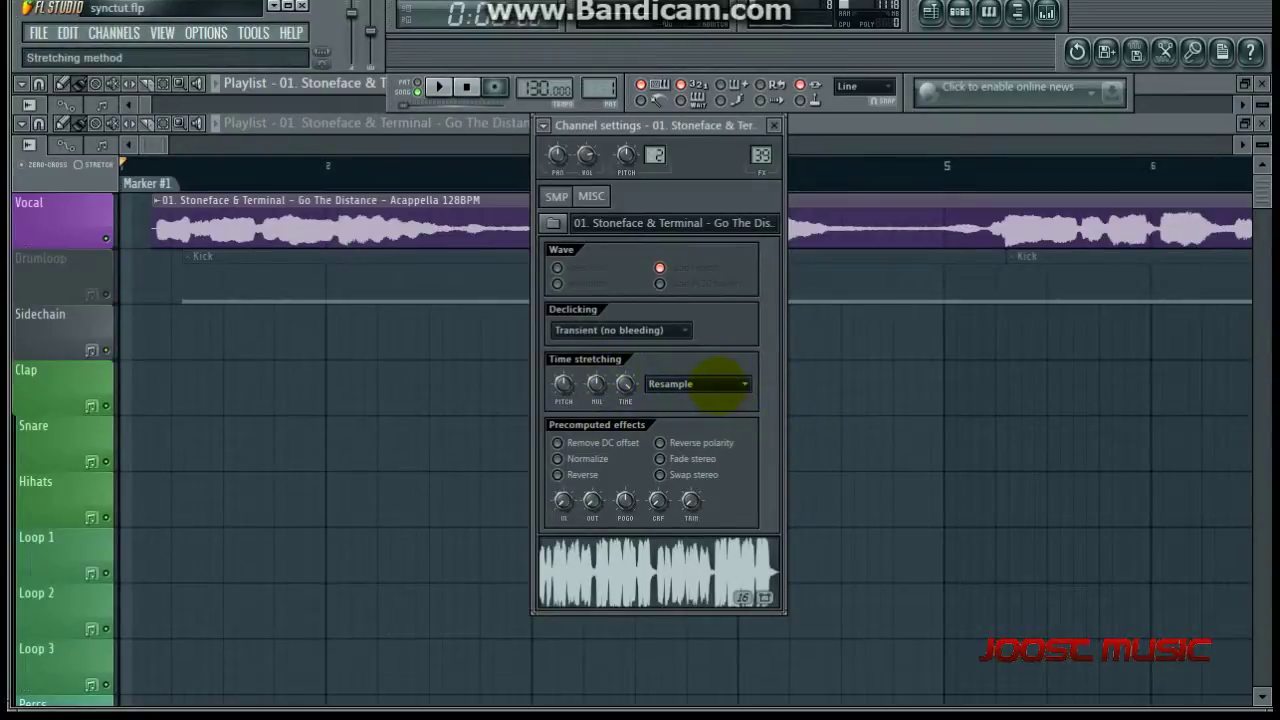
left_click(718, 384)
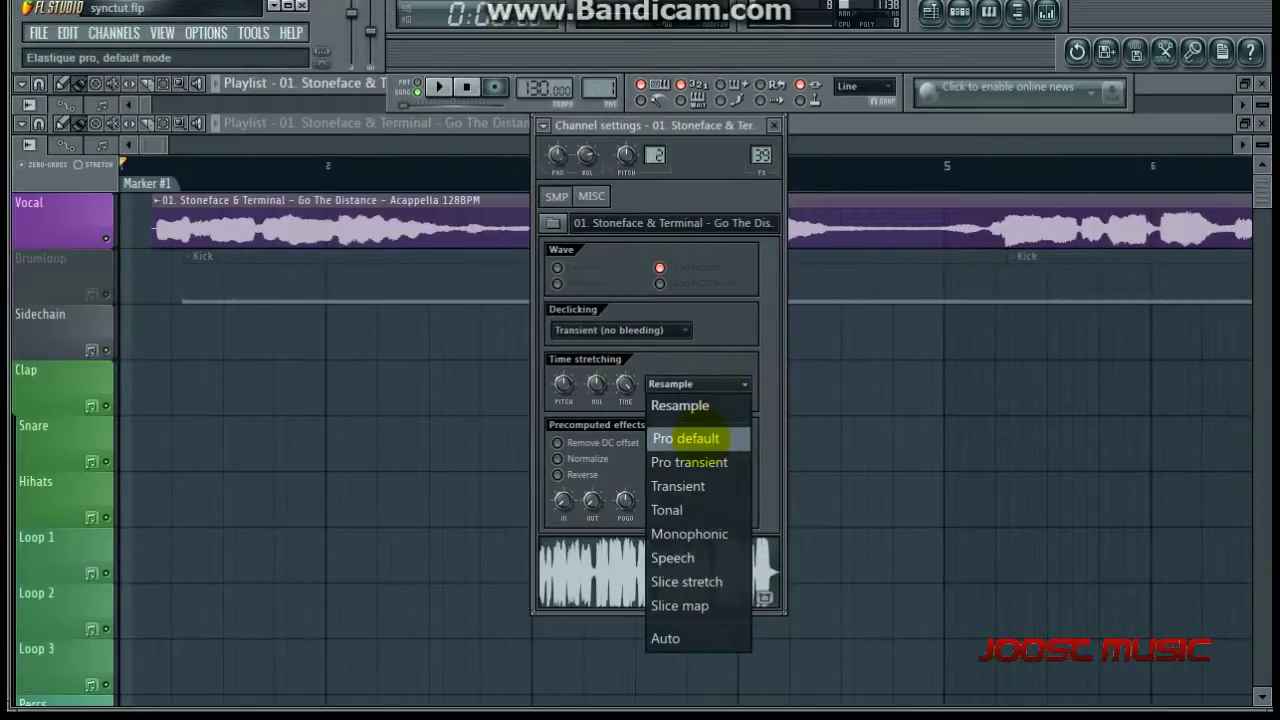
left_click(685, 438)
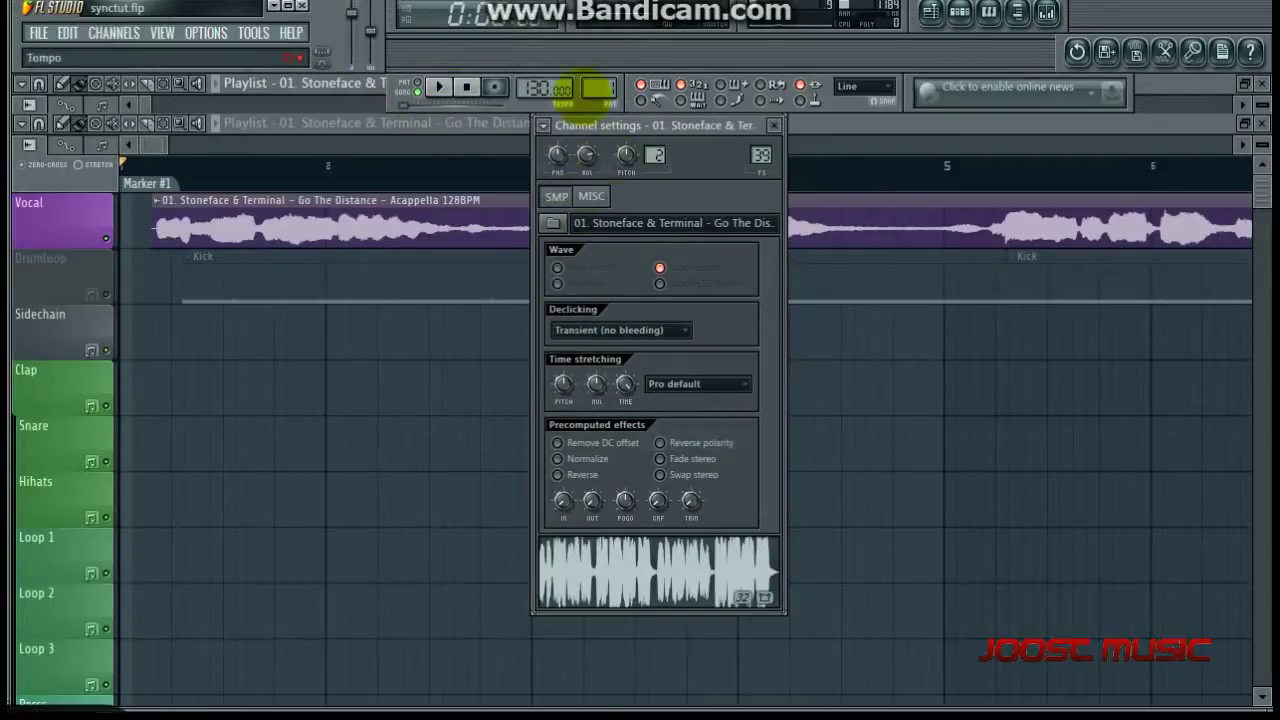
left_click(773, 125)
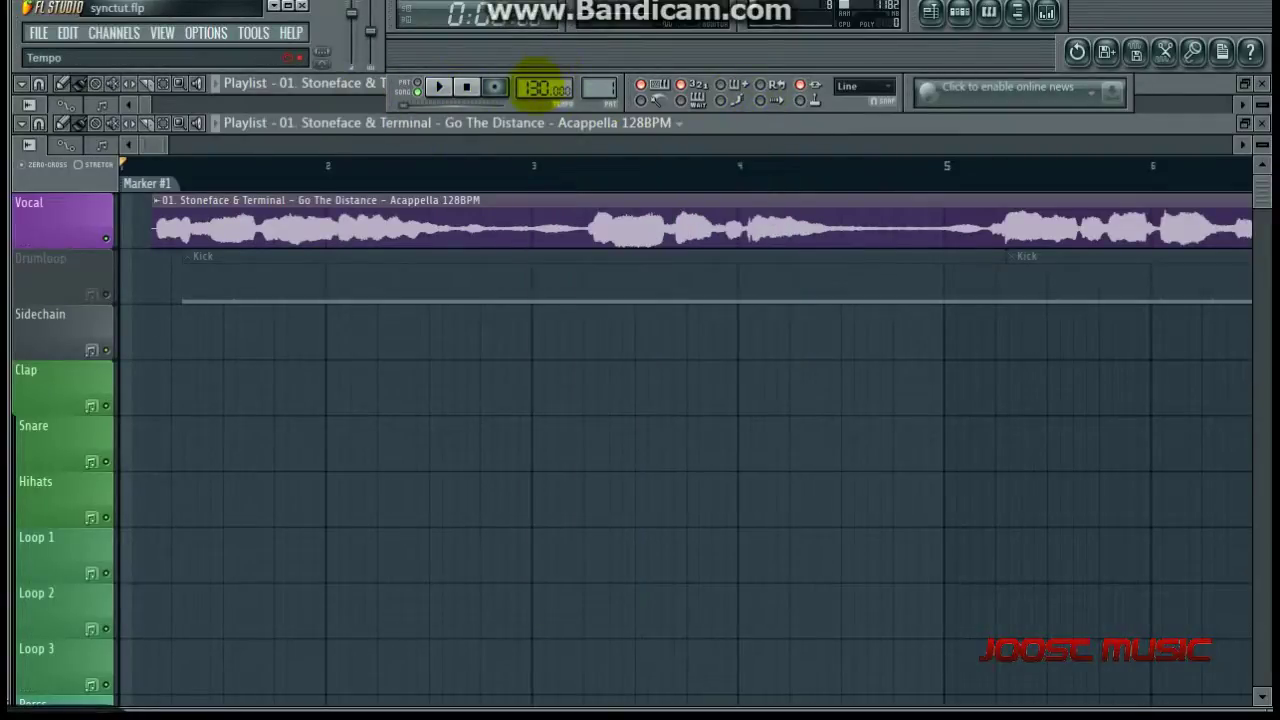
Raise the project tempo to 140 BPM with all channels restretched, and play the vocal together with the unmuted Drumloop track
left_click_drag(543, 88, 543, 80)
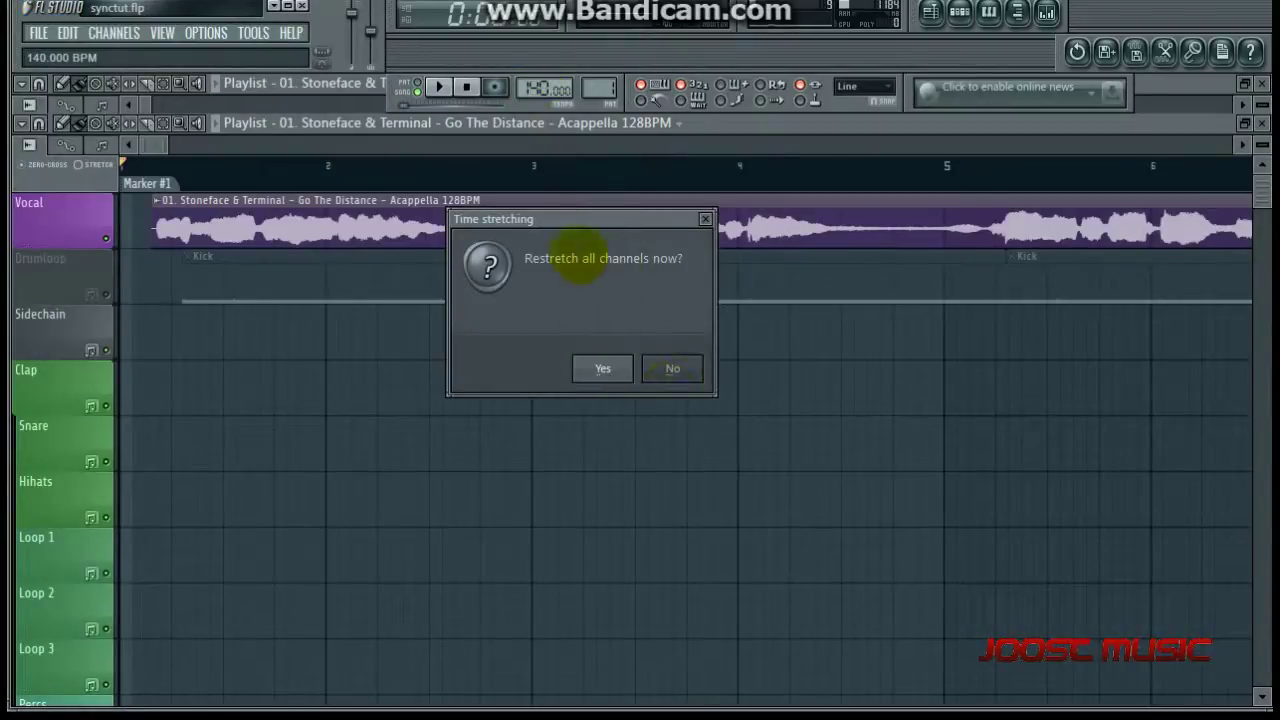
left_click(603, 369)
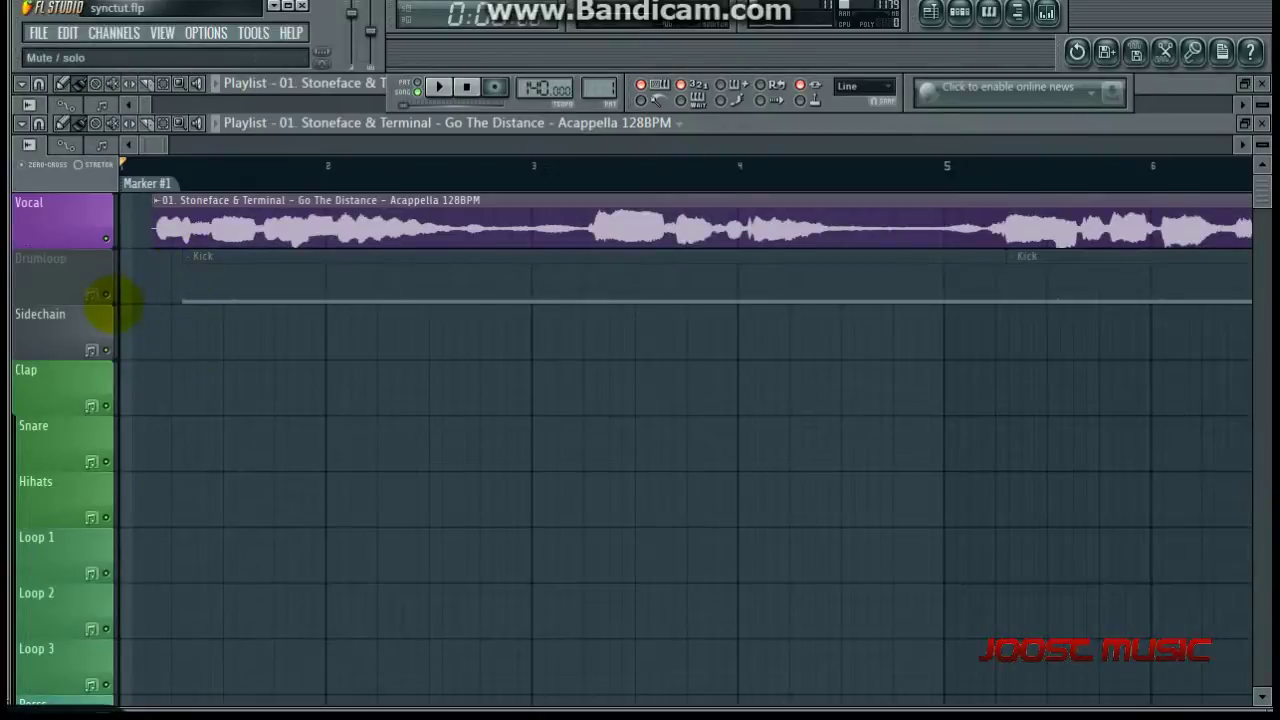
left_click(105, 294)
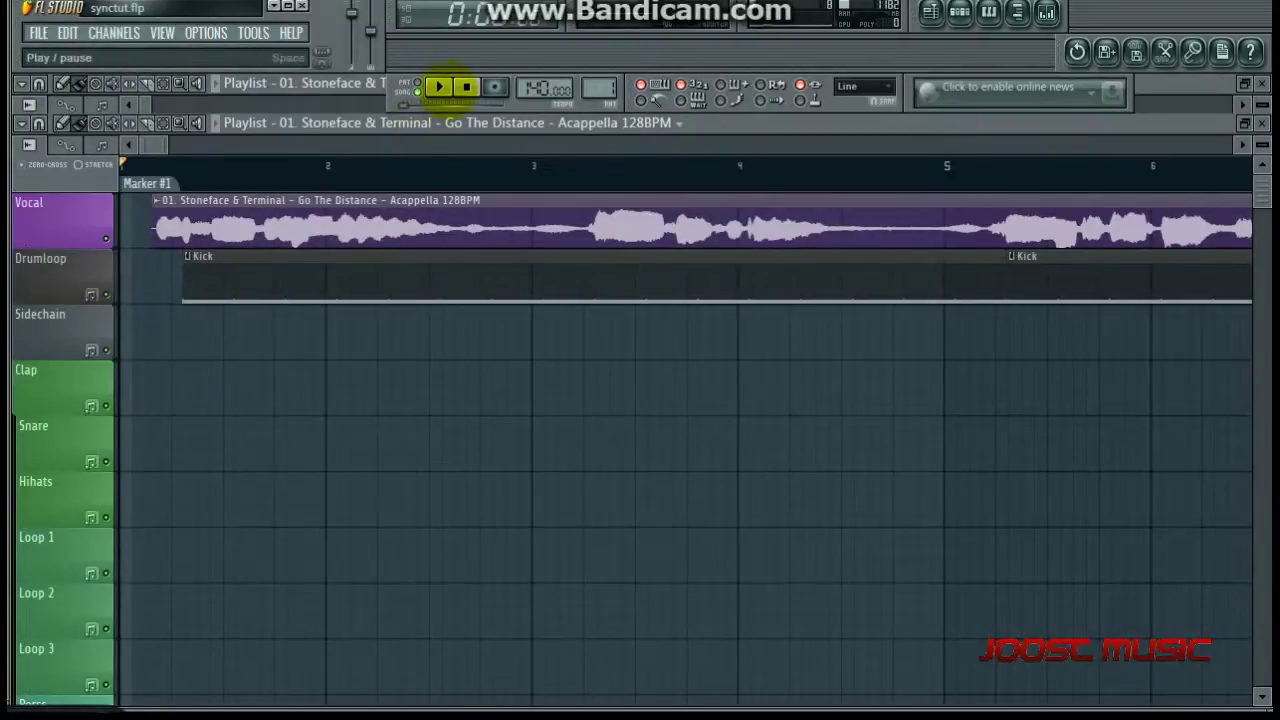
left_click(439, 87)
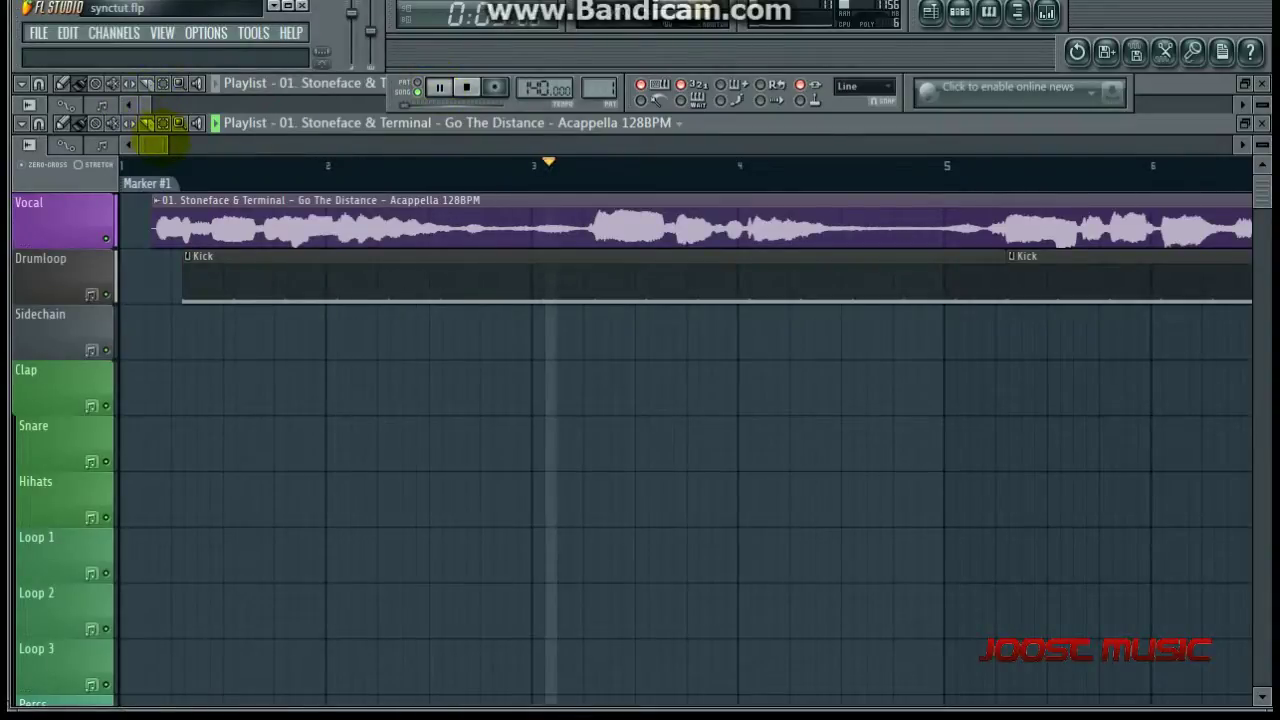
left_click_drag(158, 143, 178, 145)
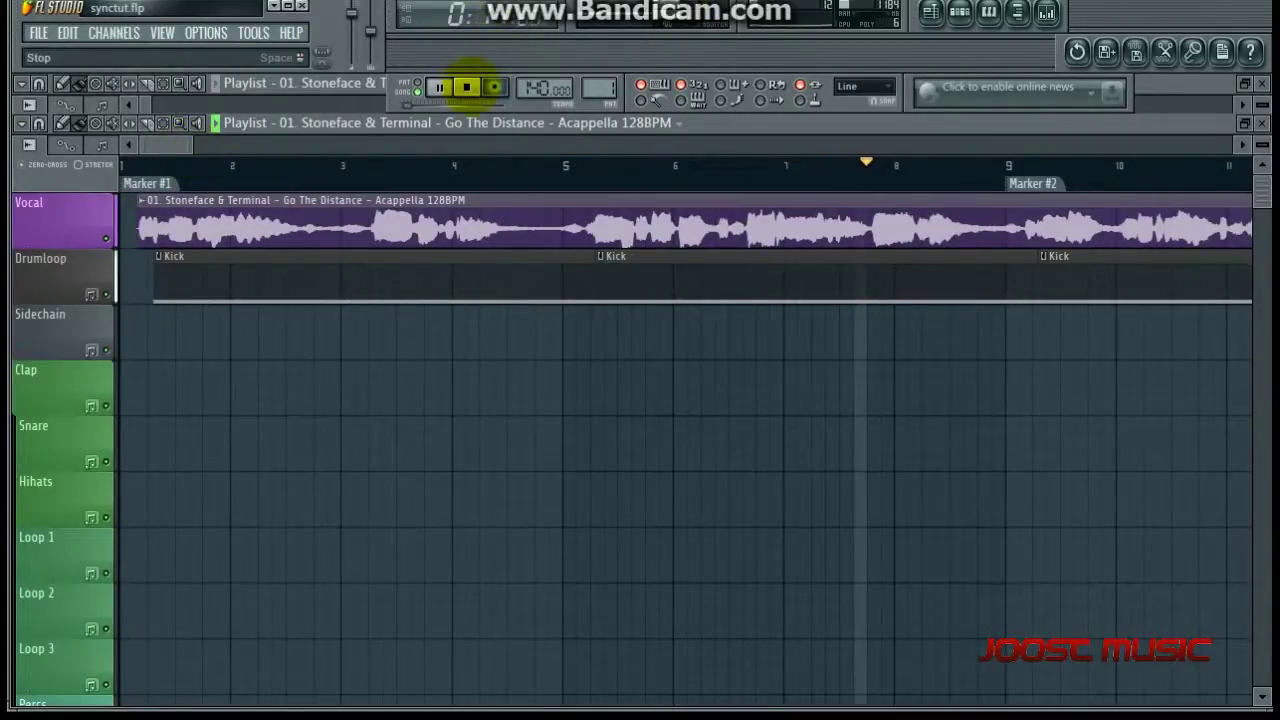
left_click(466, 87)
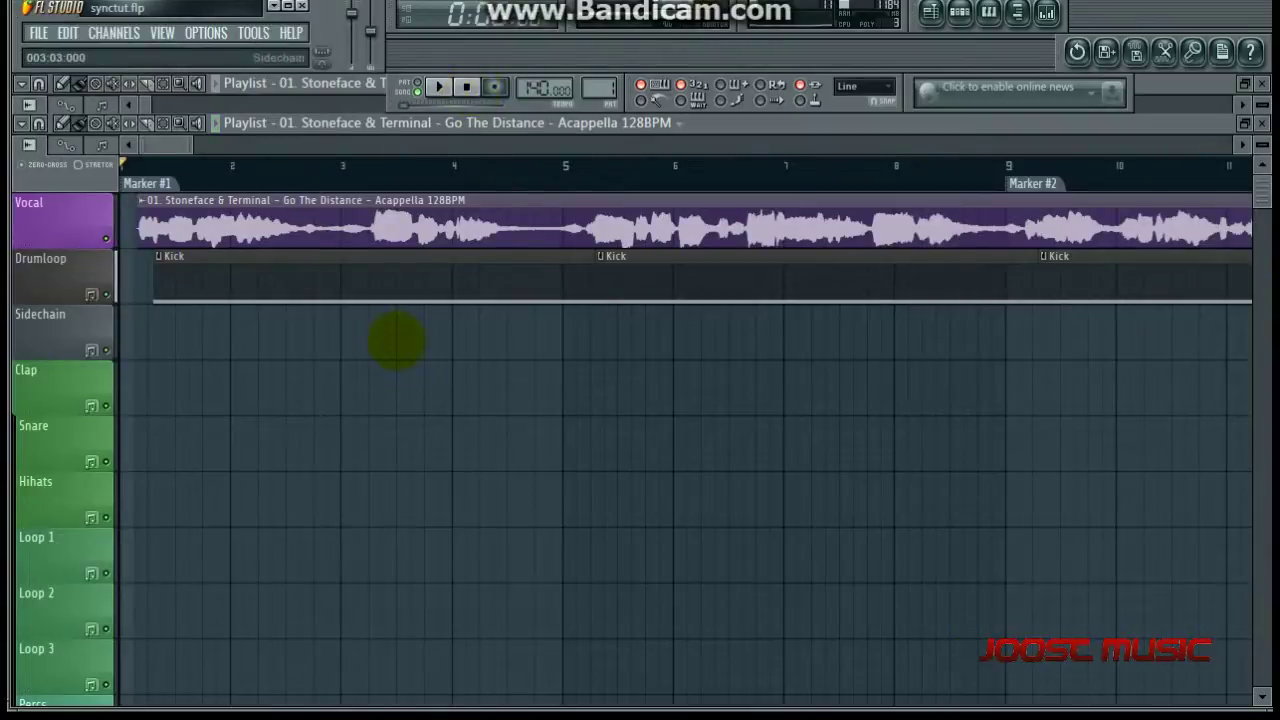